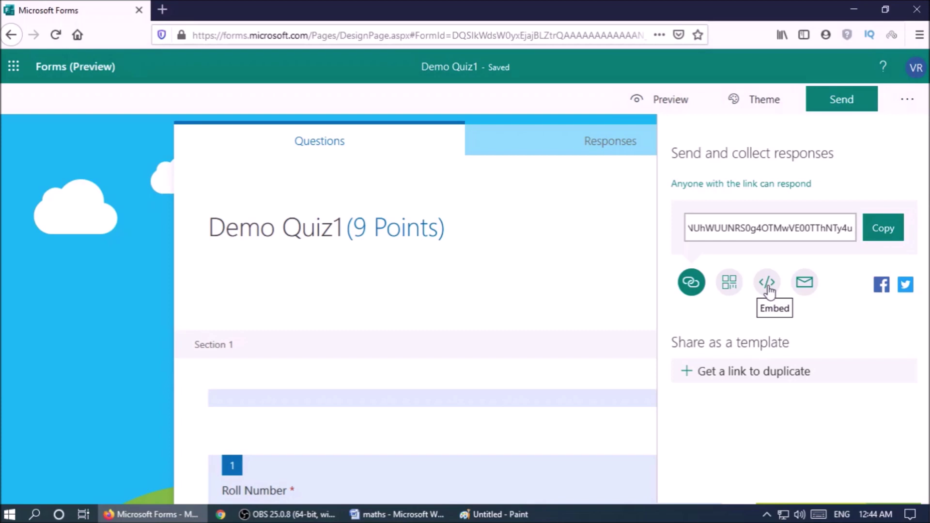
Glance at the embed code, then copy Demo Quiz1's shareable response link.
click(768, 286)
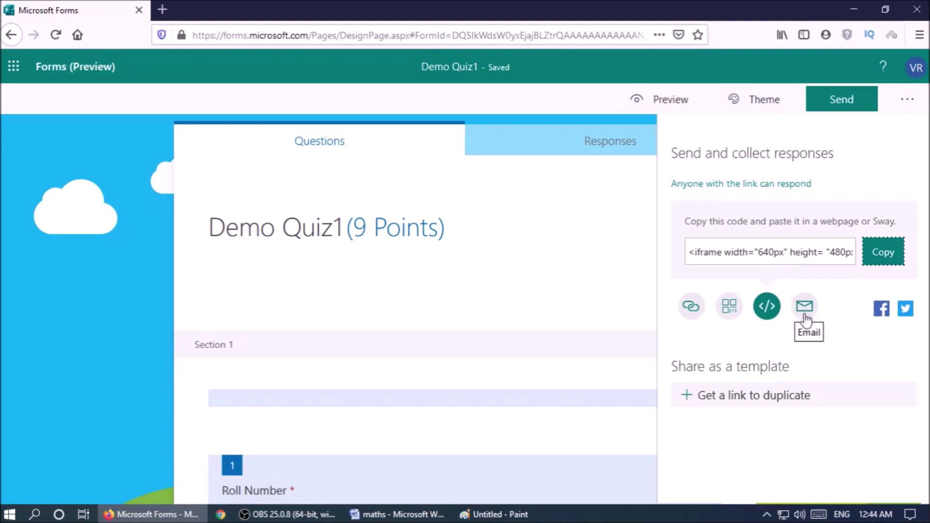
click(693, 309)
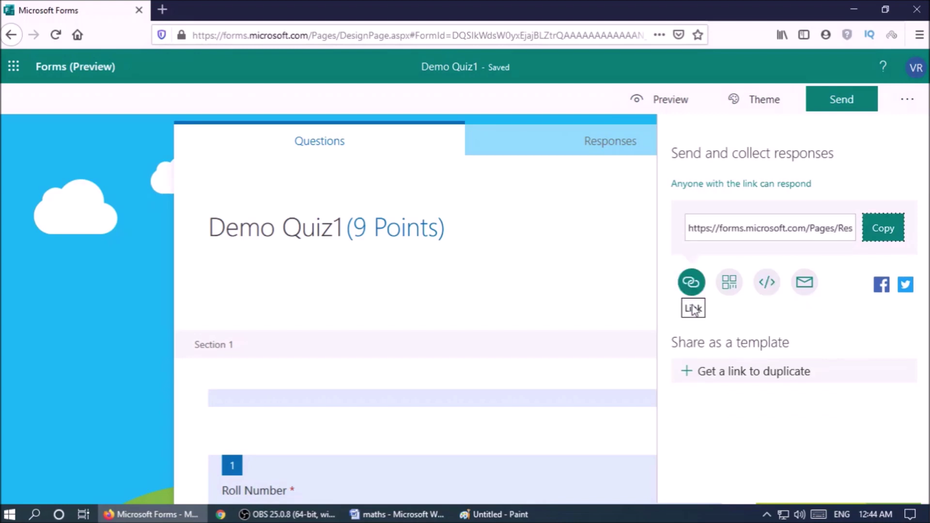
click(881, 236)
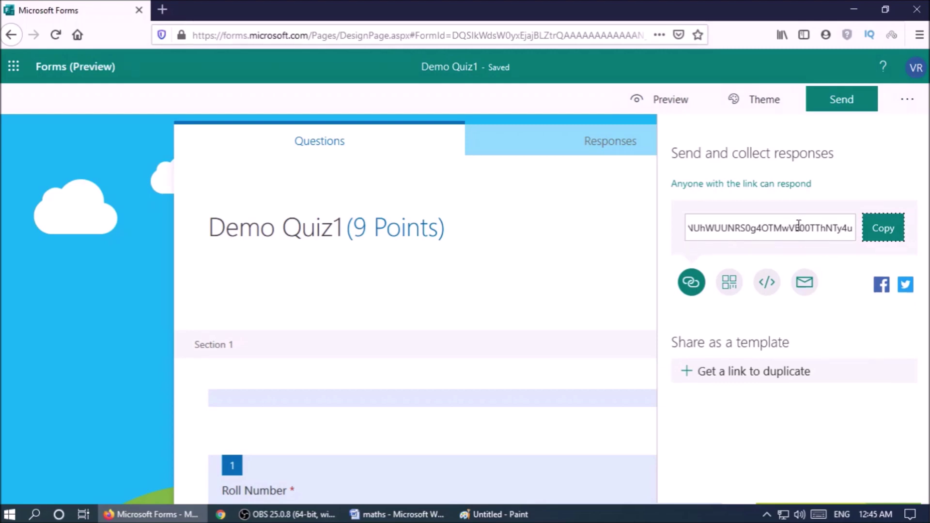
Open web.whatsapp in a new tab from the top-sites tile, then return to the Demo Quiz1 form.
click(162, 9)
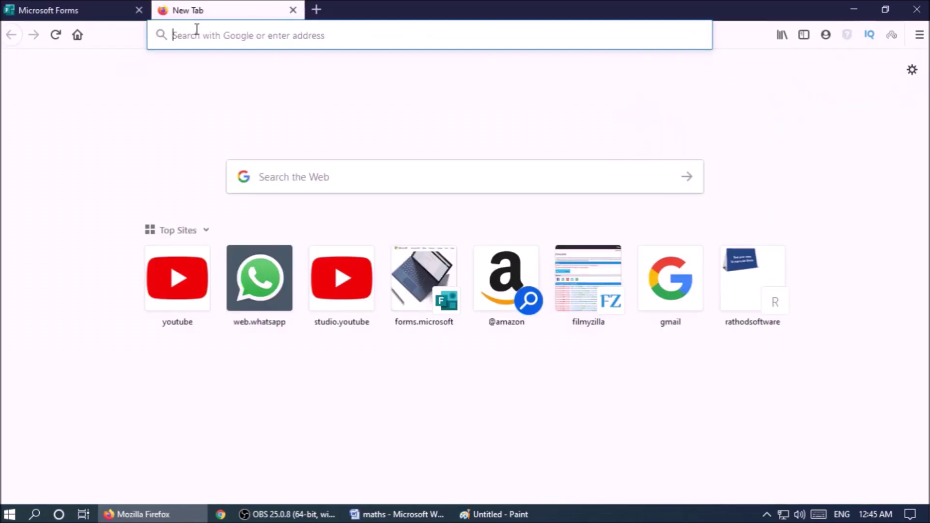
click(195, 32)
click(260, 264)
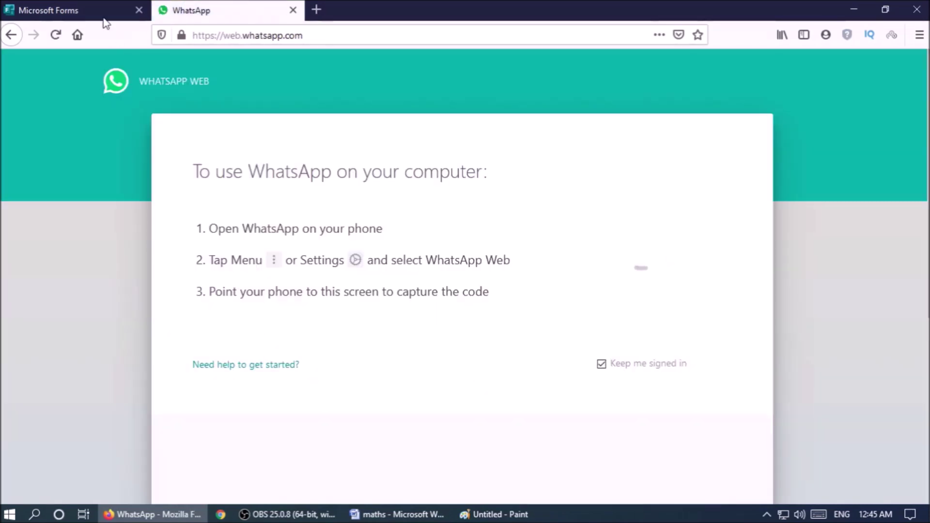
click(105, 13)
click(198, 11)
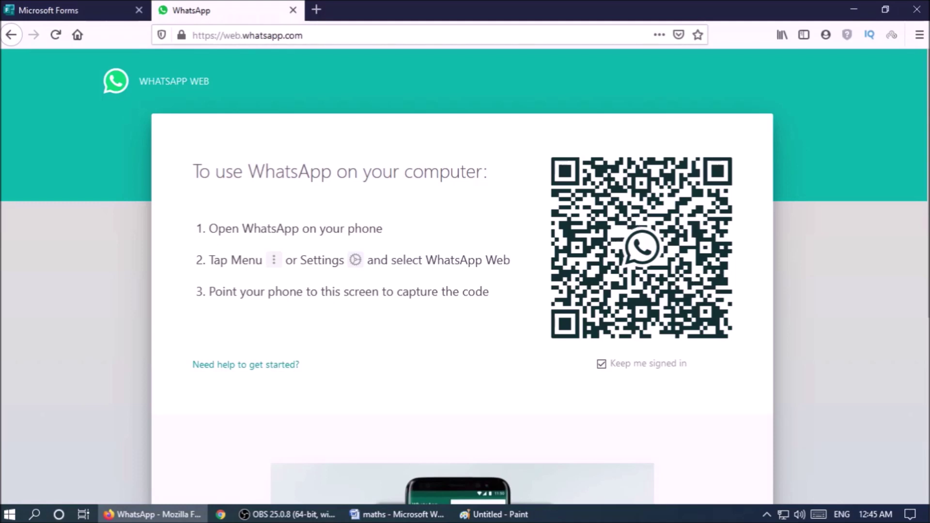
click(84, 7)
click(838, 111)
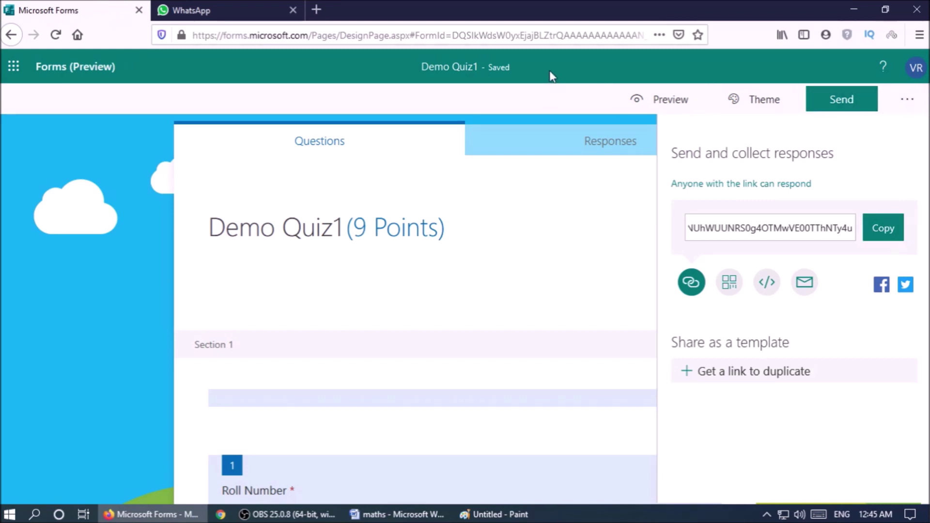
Check Demo Quiz1's Responses tab shows no responses yet, then stop the screen recording.
click(549, 139)
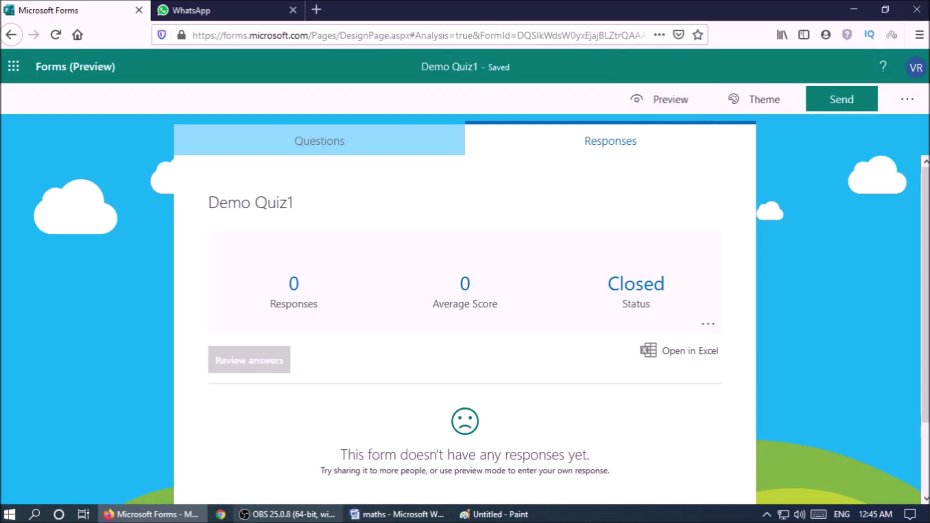
click(286, 514)
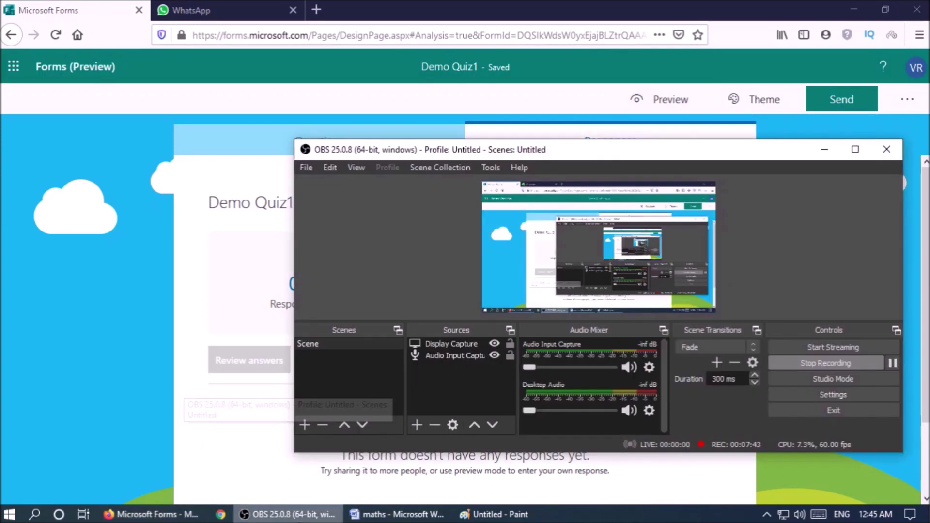
click(827, 364)
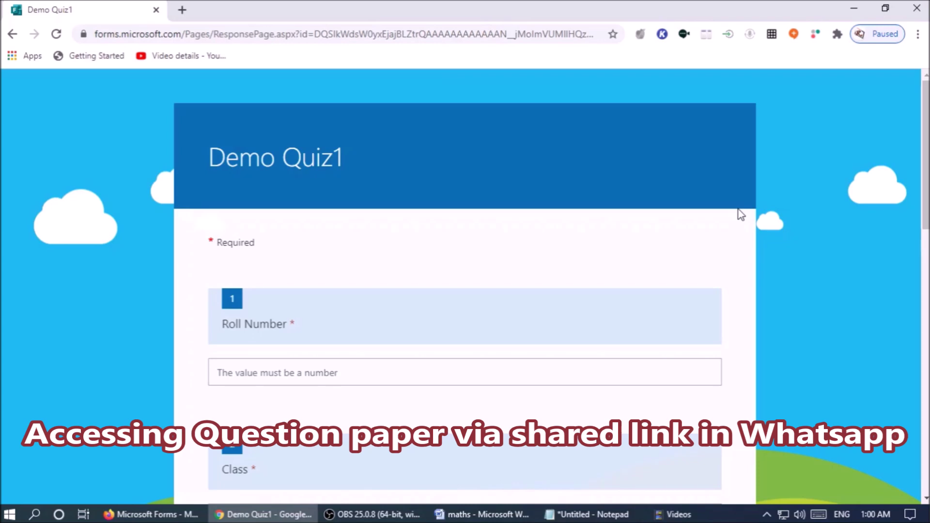
Answer Roll Number 1, Class 7 and Division A.
click(518, 373)
text(1)
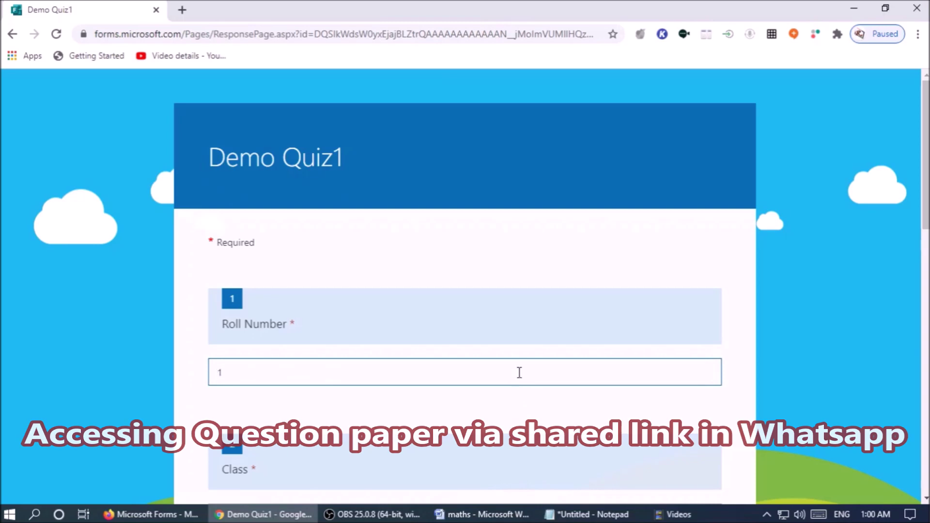
key(Tab)
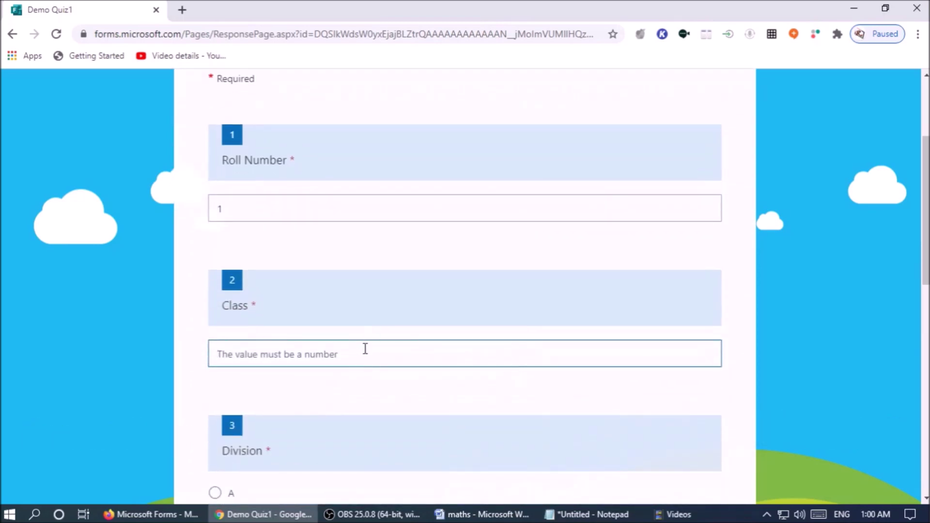
text(7)
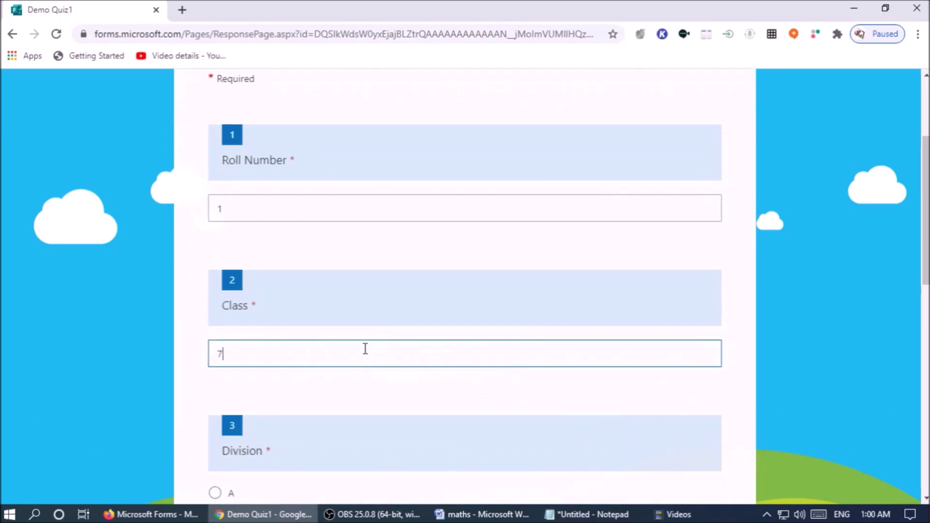
scroll(291, 383, down, 3)
key(Tab)
scroll(287, 396, down, 3)
Enter the student's capitalised full name, choose JNV Surendranagar, and continue to the MCQ section.
click(293, 388)
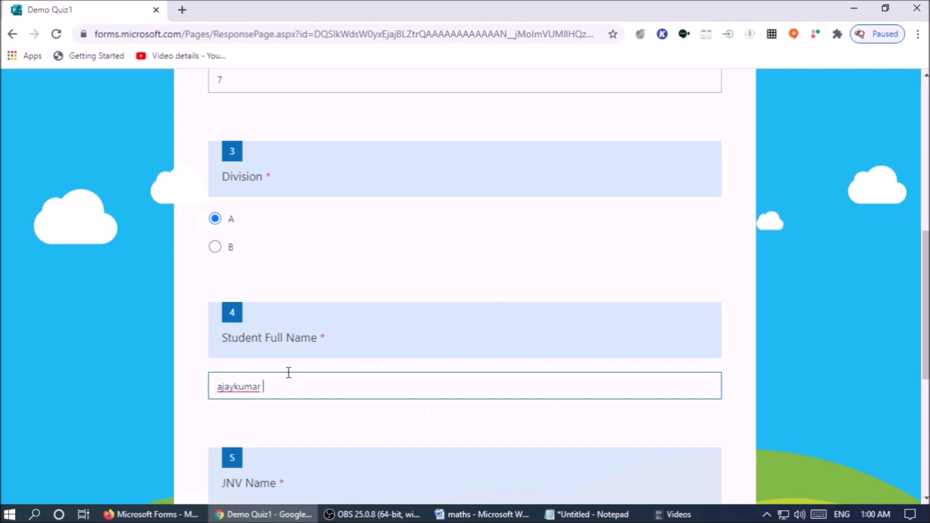
scroll(289, 372, down, 3)
drag(257, 389, 252, 390)
click(215, 388)
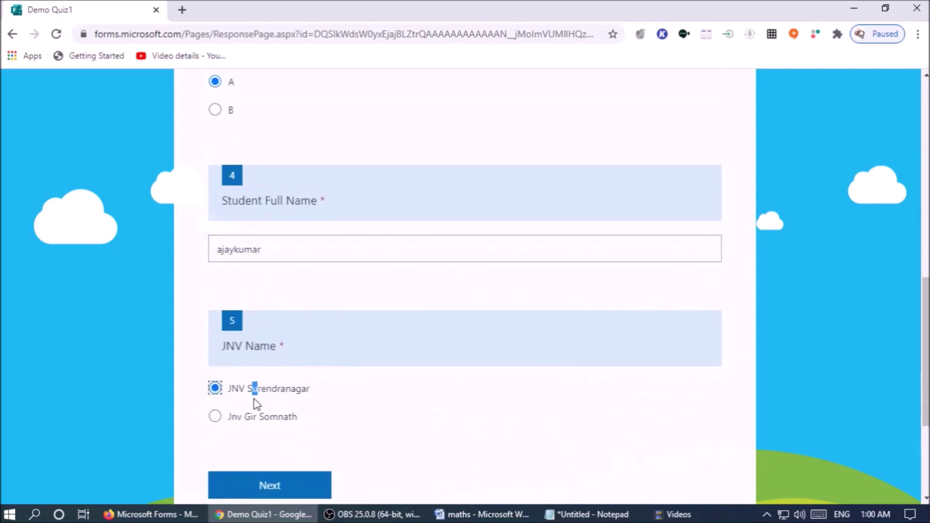
click(286, 249)
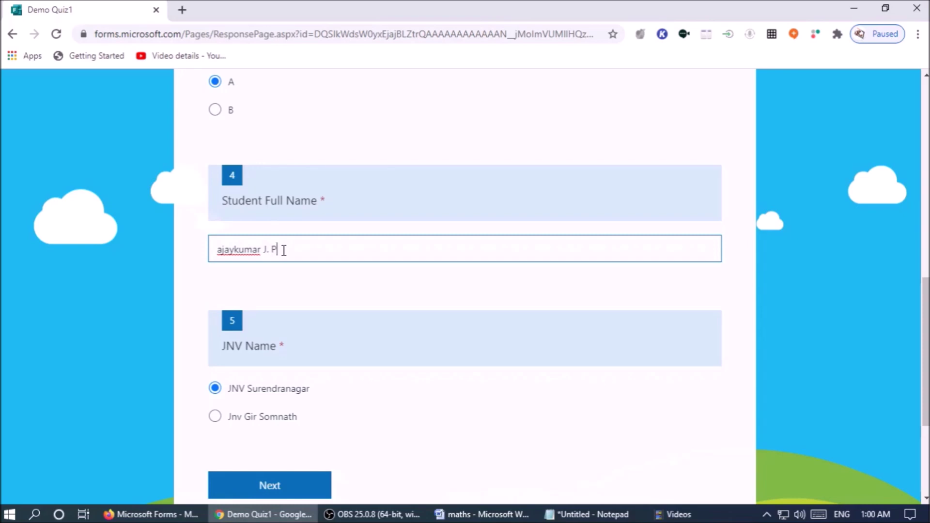
key(Home)
key(Delete)
text(A)
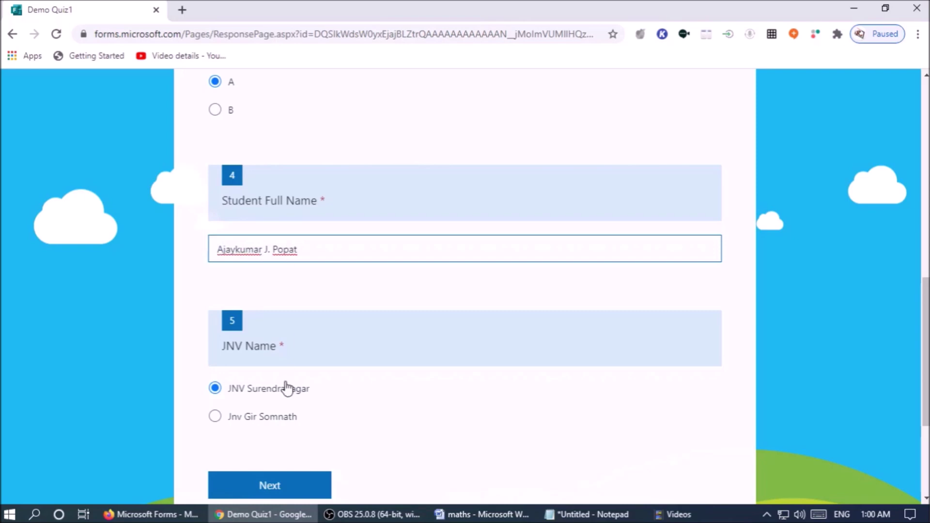
click(308, 490)
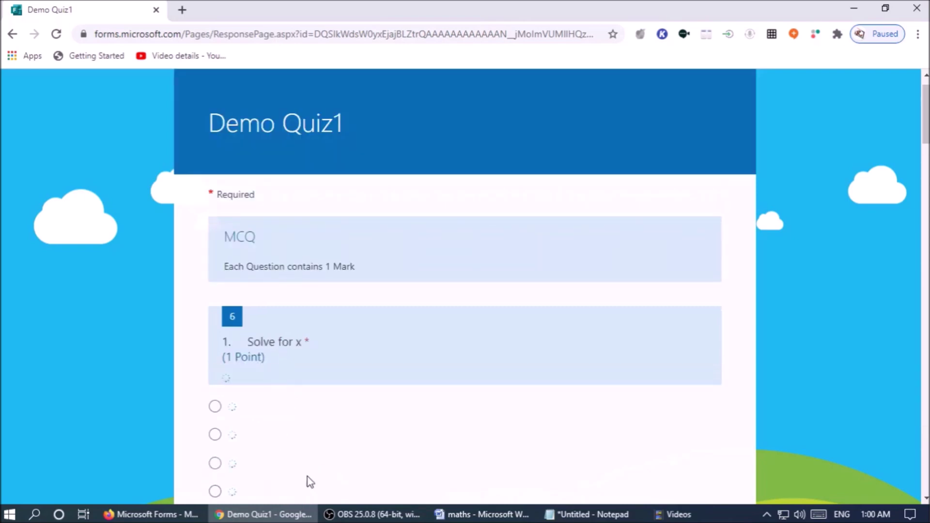
Answer questions 6–11 with x = 4, x = 6, x = 4, x = −4 and 50 cm.
scroll(293, 410, down, 3)
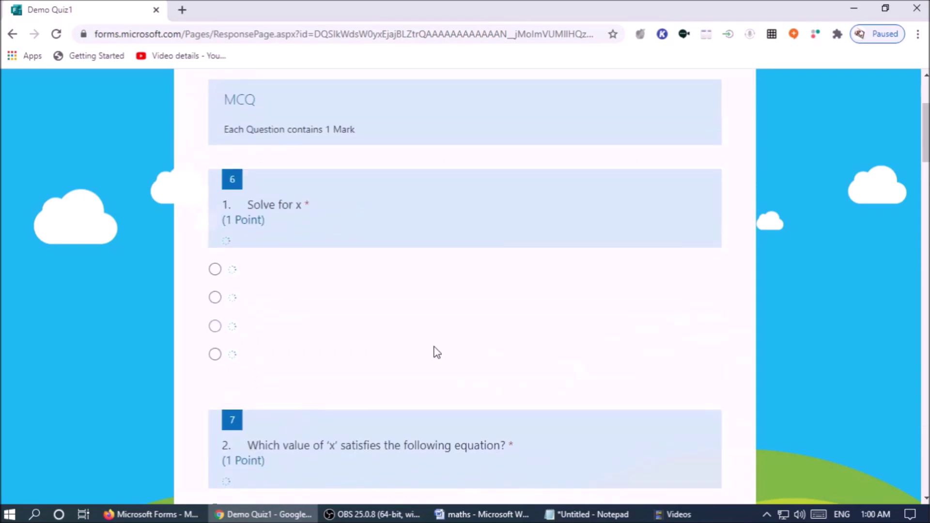
scroll(426, 351, up, 3)
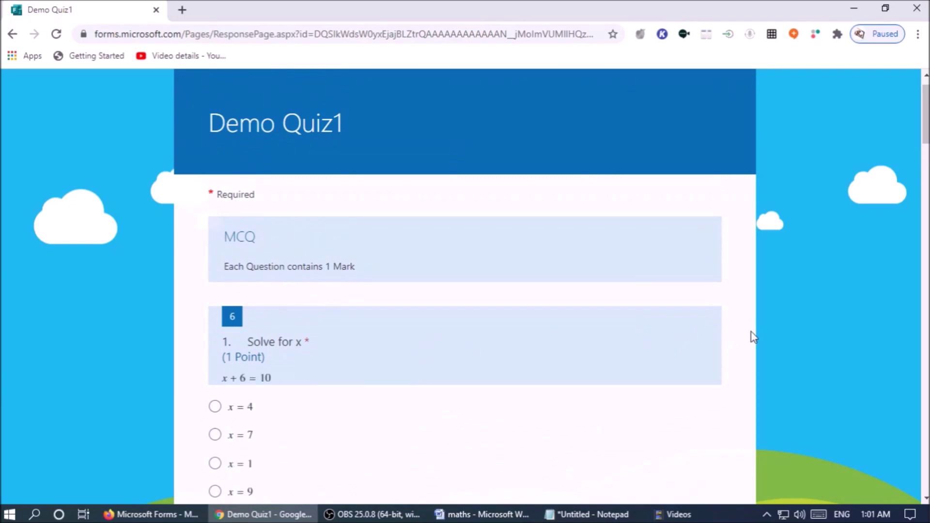
scroll(678, 335, down, 3)
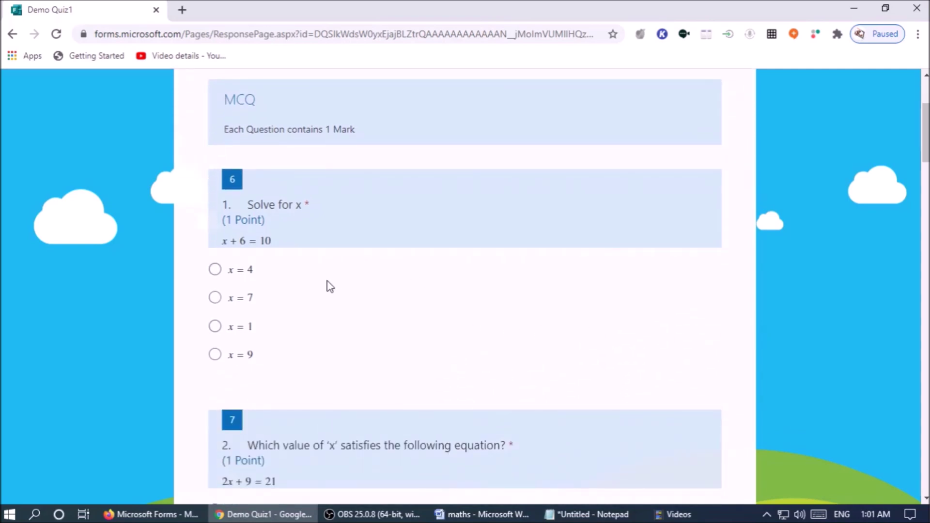
click(215, 270)
scroll(270, 300, down, 7)
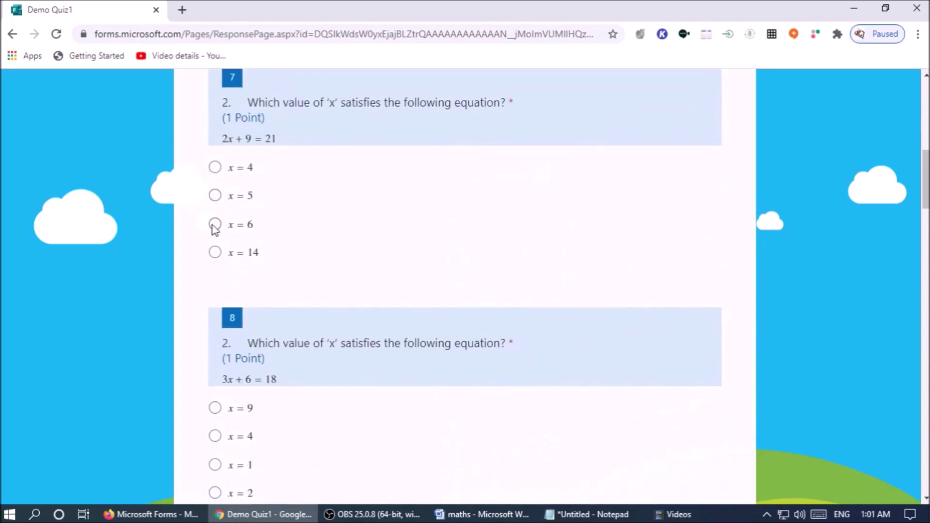
click(215, 224)
scroll(310, 322, down, 4)
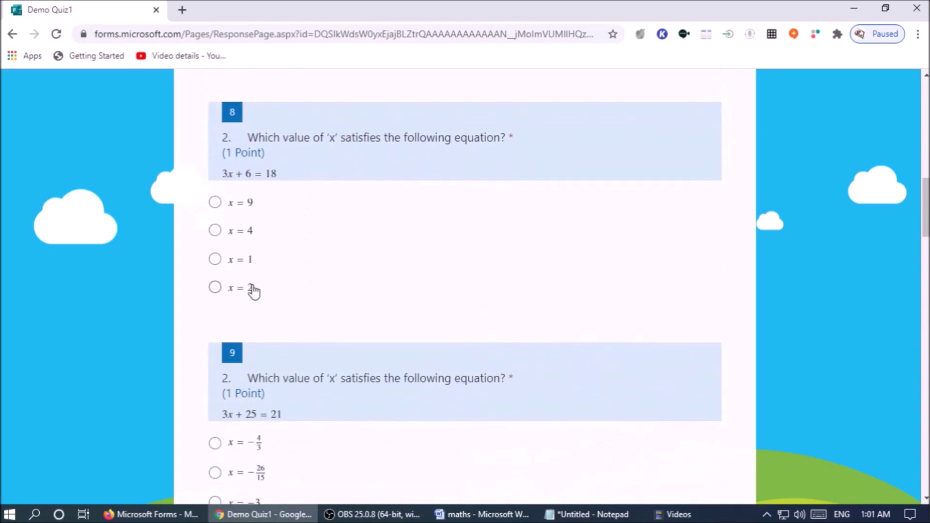
click(214, 232)
scroll(451, 327, down, 3)
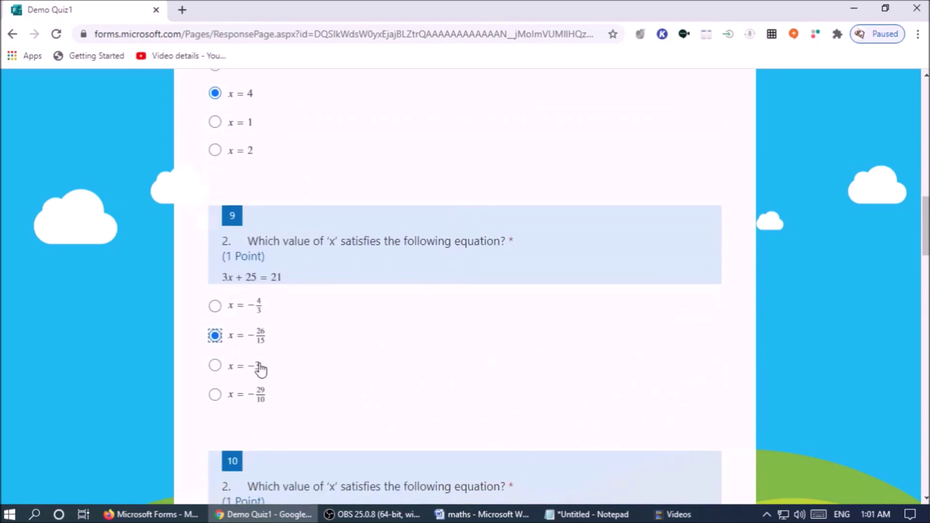
scroll(458, 364, down, 3)
scroll(289, 368, down, 3)
click(215, 333)
scroll(399, 335, down, 6)
scroll(384, 354, down, 3)
click(215, 274)
scroll(426, 350, down, 9)
In question 12 match Green to Adjacent, Yellow to Opposite and Blue to Hypotenuse.
click(527, 316)
click(397, 343)
click(656, 371)
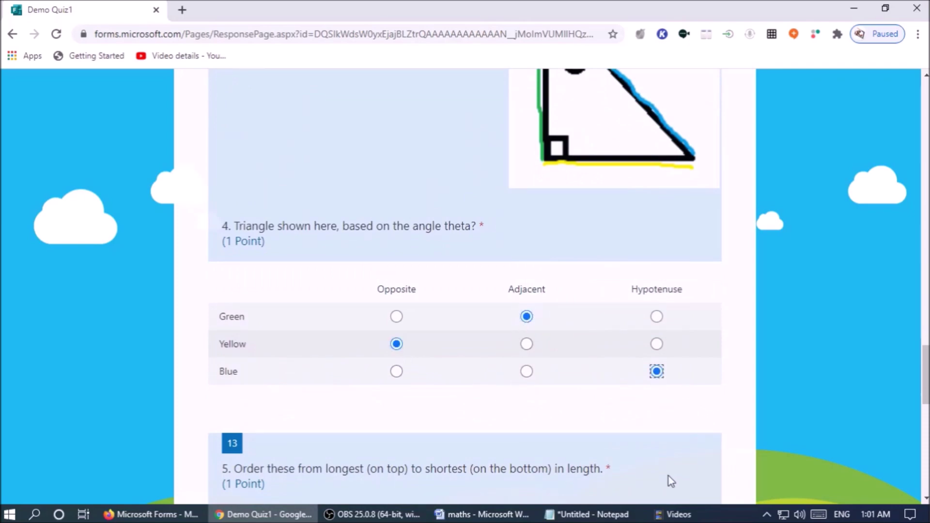
scroll(565, 440, down, 4)
scroll(338, 395, down, 3)
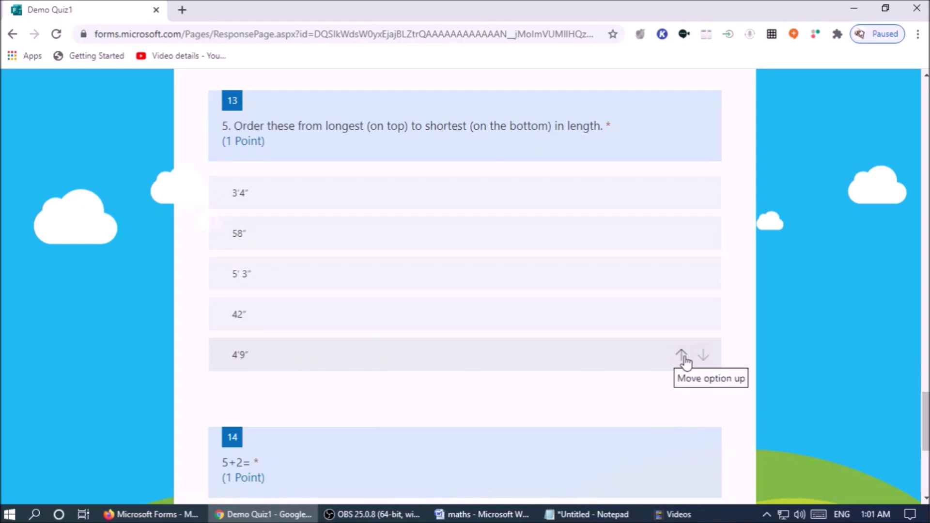
Drag question 13's lengths into the order 5' 3", 4'9", 3'4", 58", 42".
drag(326, 212, 322, 367)
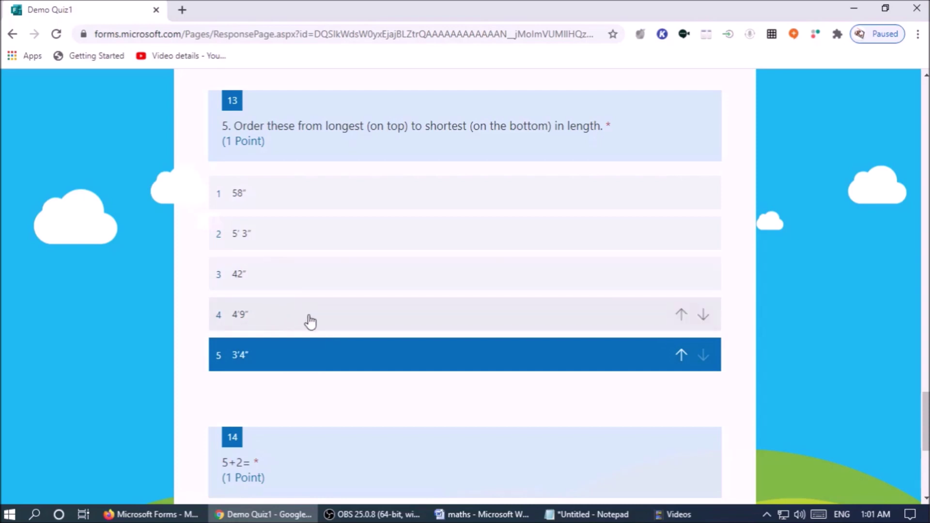
click(290, 244)
drag(290, 245, 288, 306)
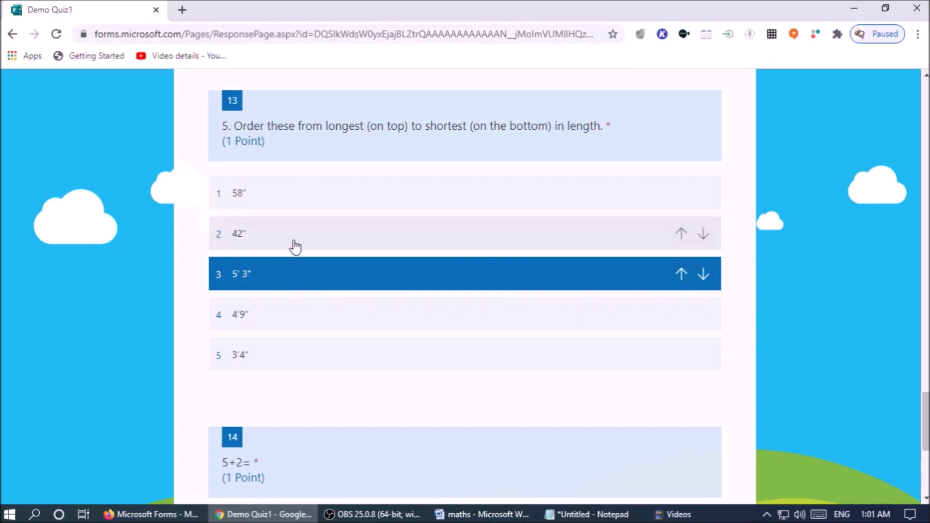
drag(293, 241, 293, 385)
drag(291, 195, 296, 376)
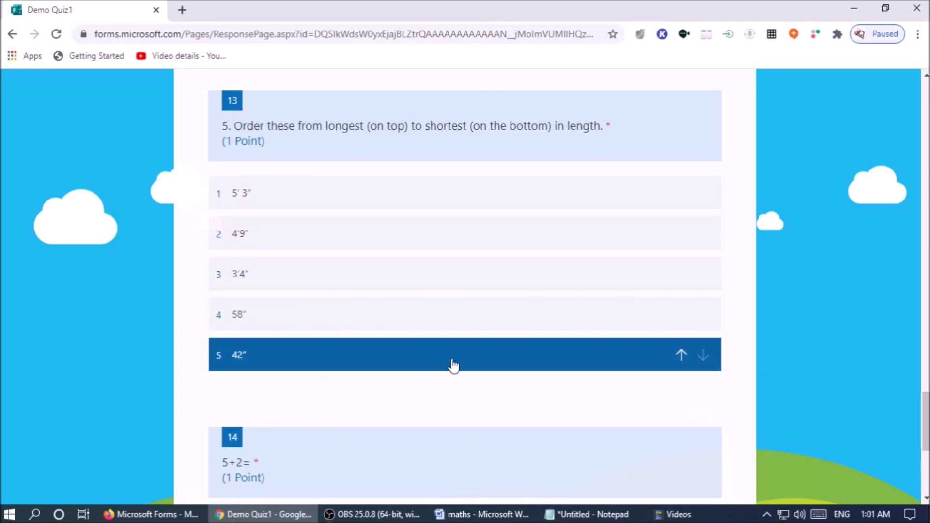
scroll(448, 365, down, 1)
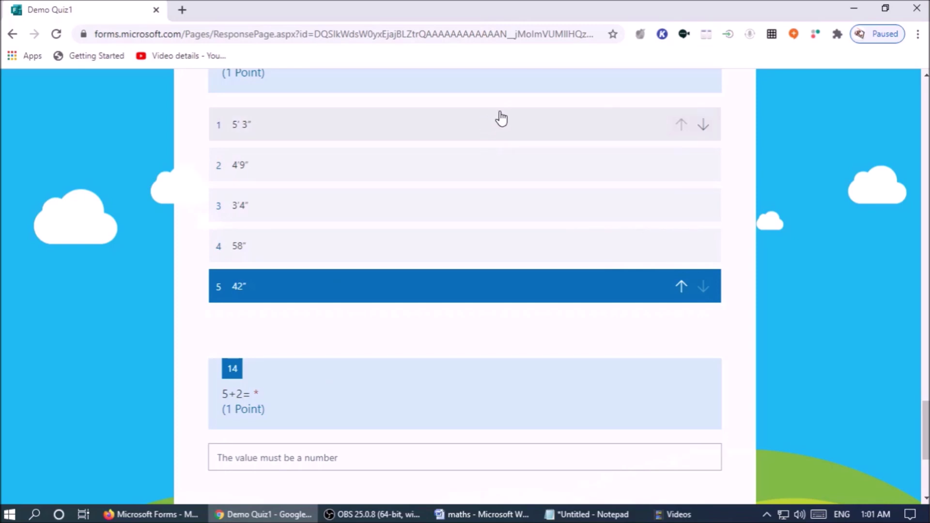
Answer 5+2= with 7, submit Demo Quiz1, and view the 5/9-point results.
click(338, 455)
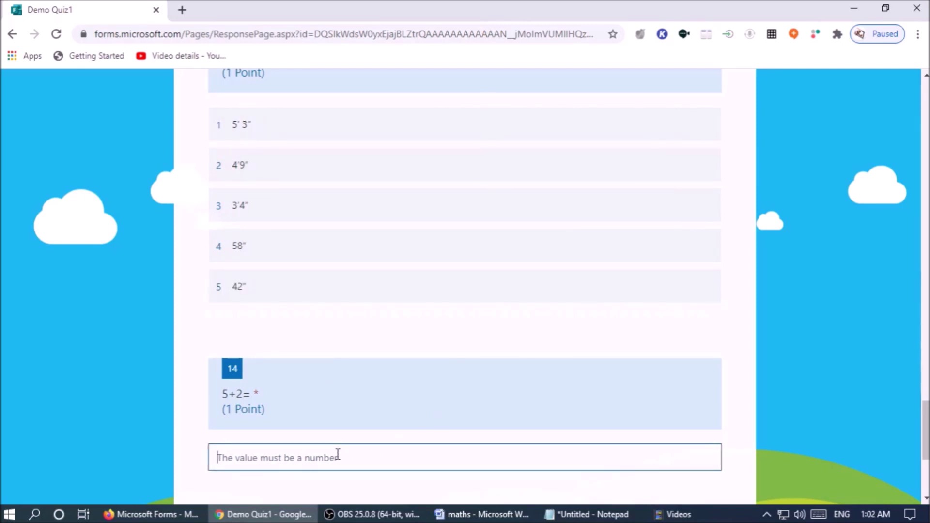
text(7)
scroll(351, 455, down, 5)
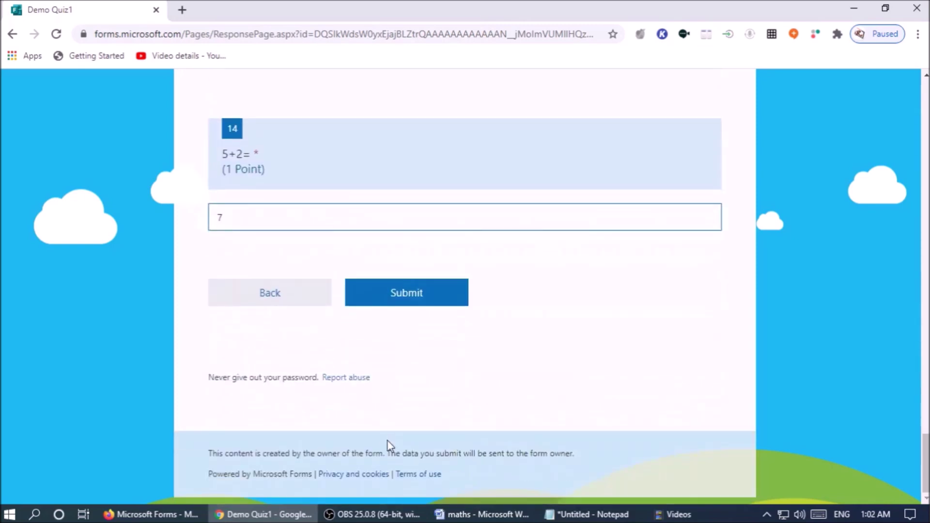
click(387, 295)
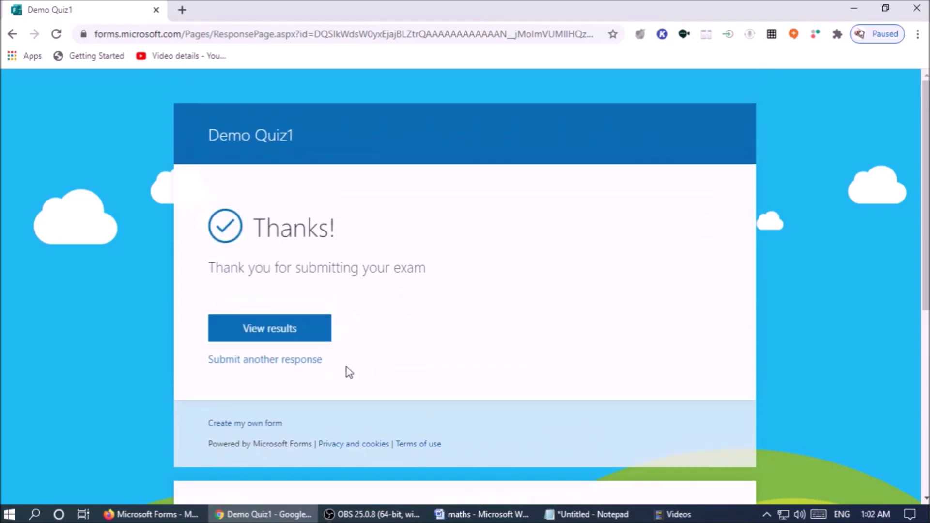
click(294, 334)
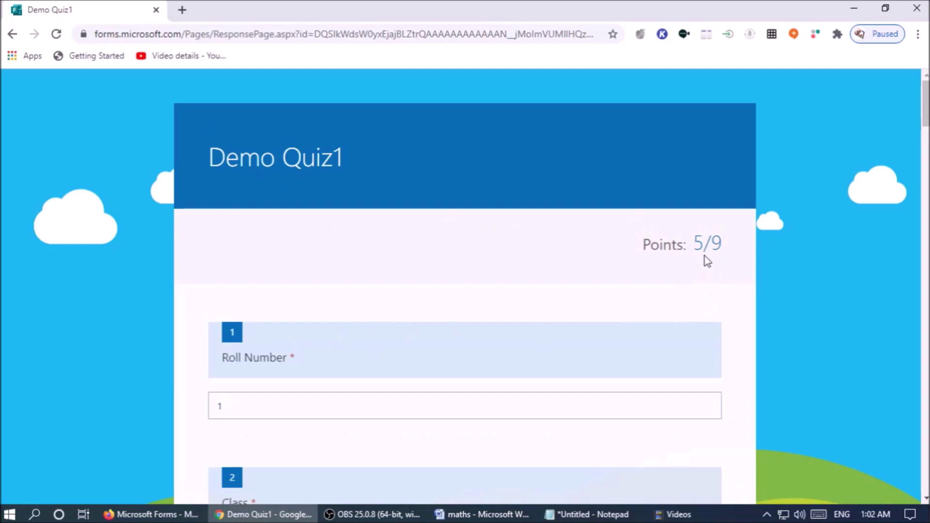
drag(692, 244, 708, 242)
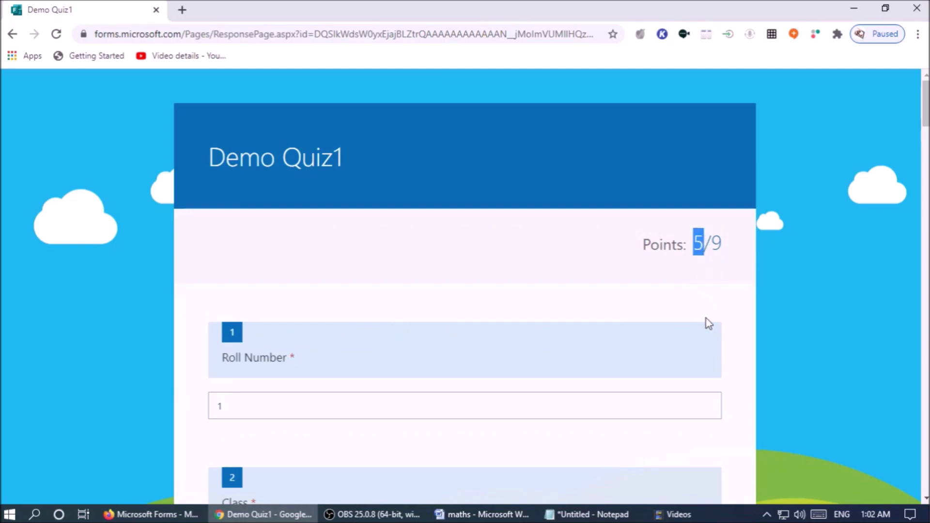
scroll(724, 317, down, 15)
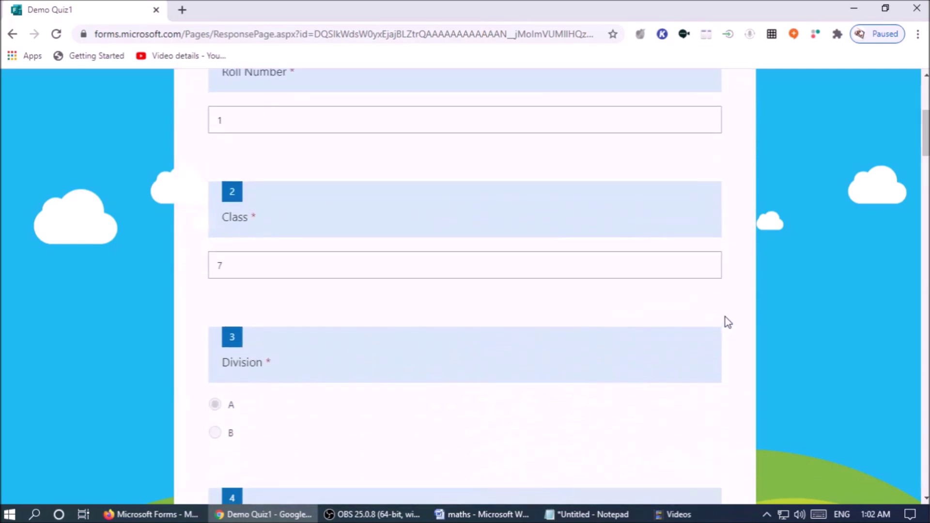
scroll(684, 352, down, 9)
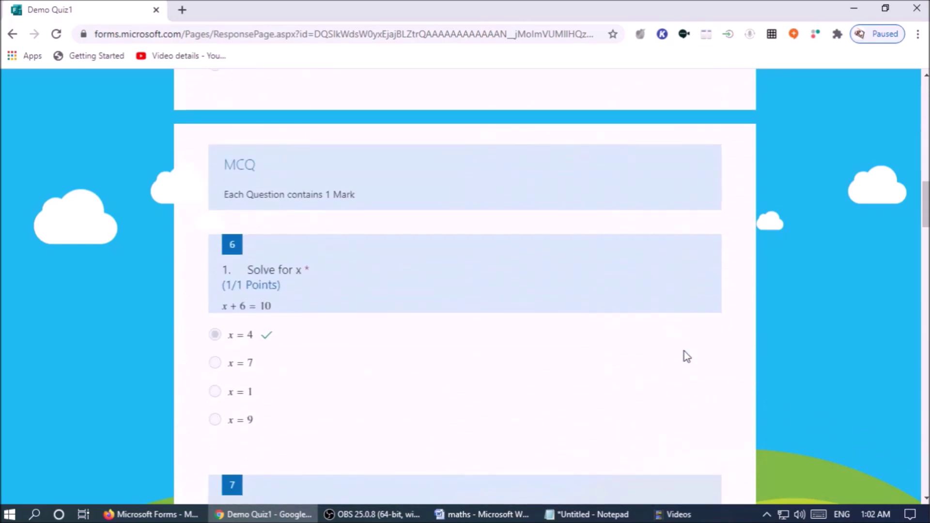
scroll(687, 357, down, 8)
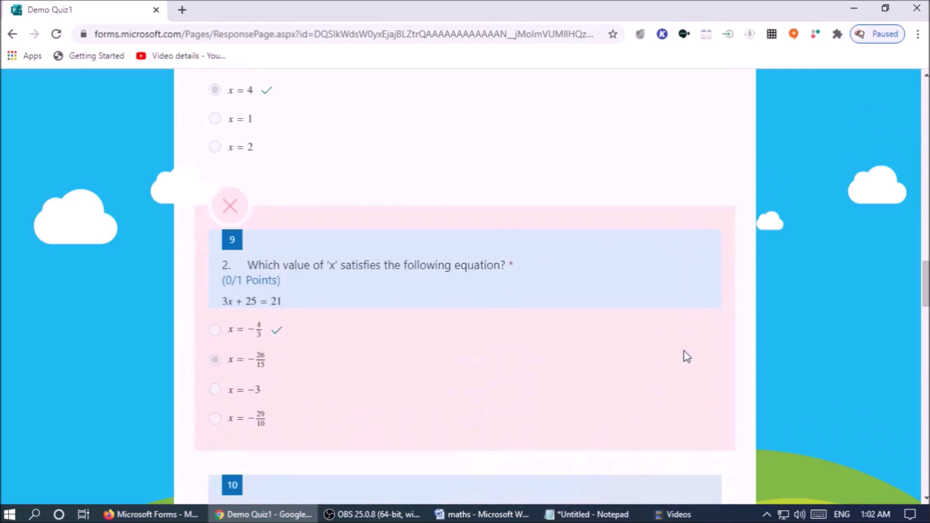
scroll(551, 351, down, 1)
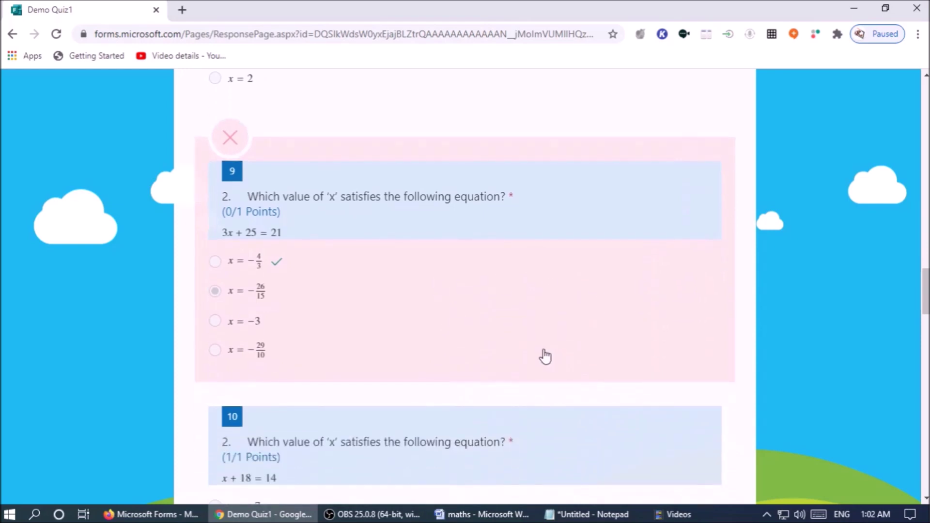
scroll(499, 308, down, 4)
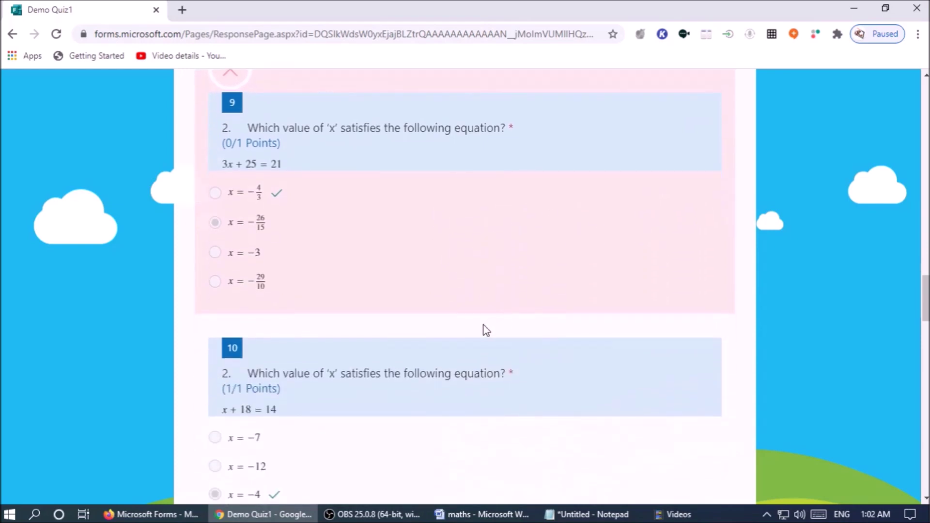
scroll(484, 332, down, 17)
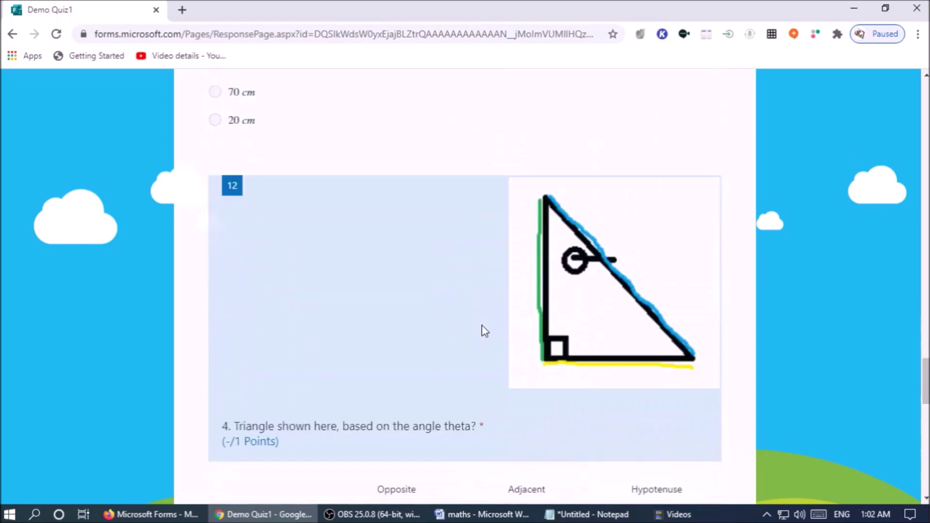
scroll(485, 332, down, 4)
scroll(483, 331, down, 3)
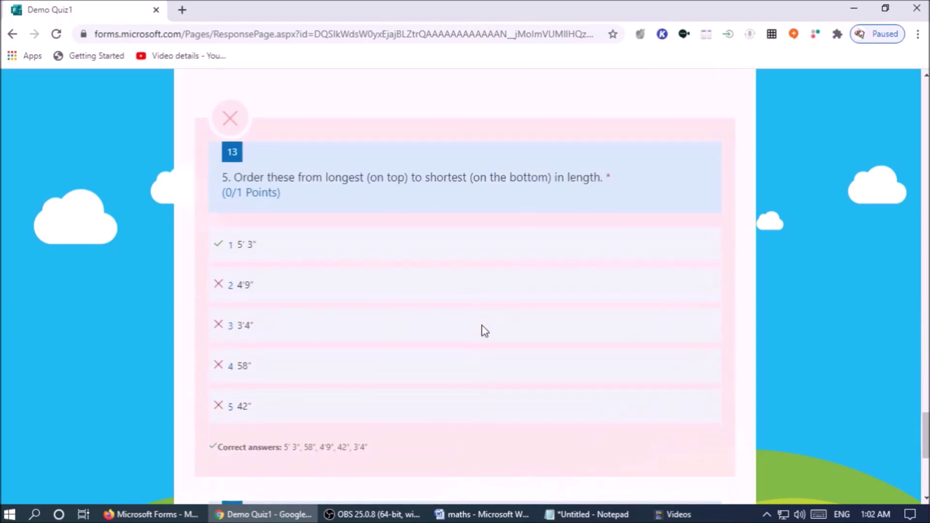
scroll(478, 335, down, 1)
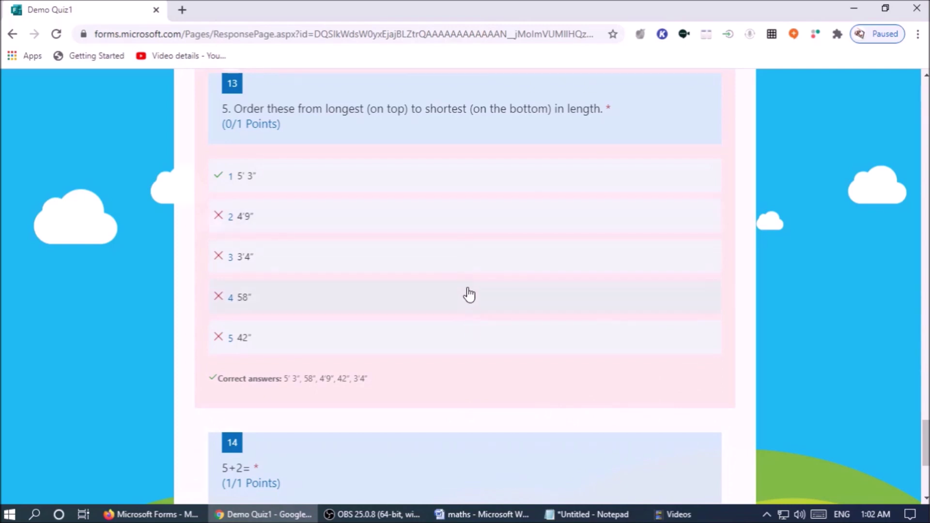
scroll(476, 316, down, 1)
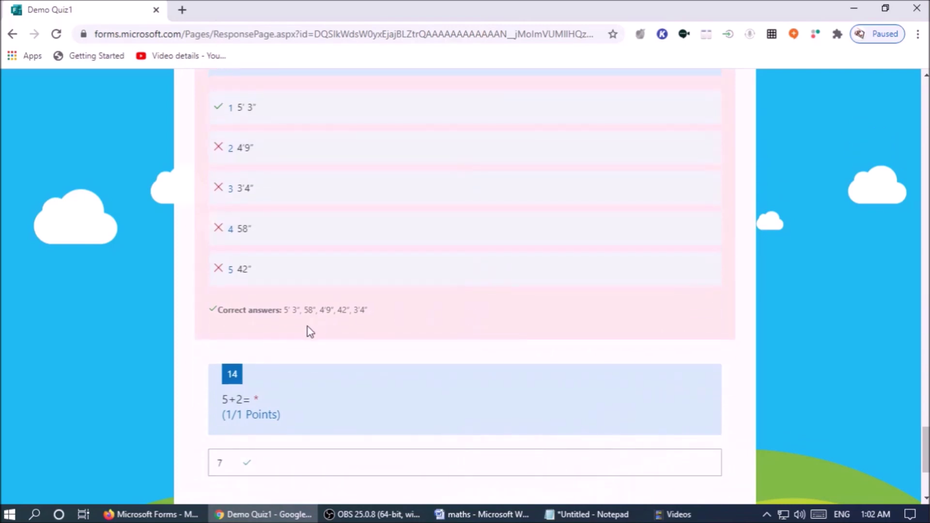
drag(286, 310, 380, 316)
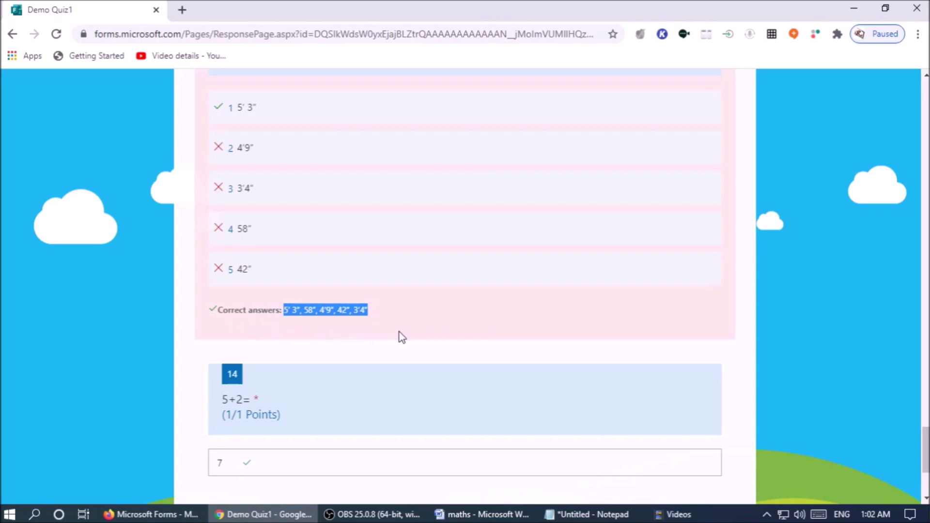
scroll(406, 335, down, 3)
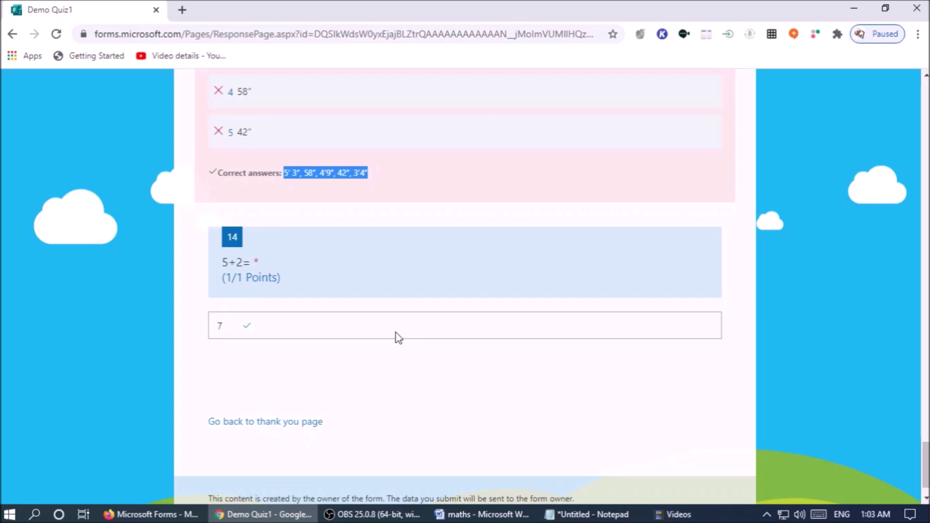
Switch to the Firefox Forms window and scroll through Demo Quiz1's per-question response charts.
click(167, 520)
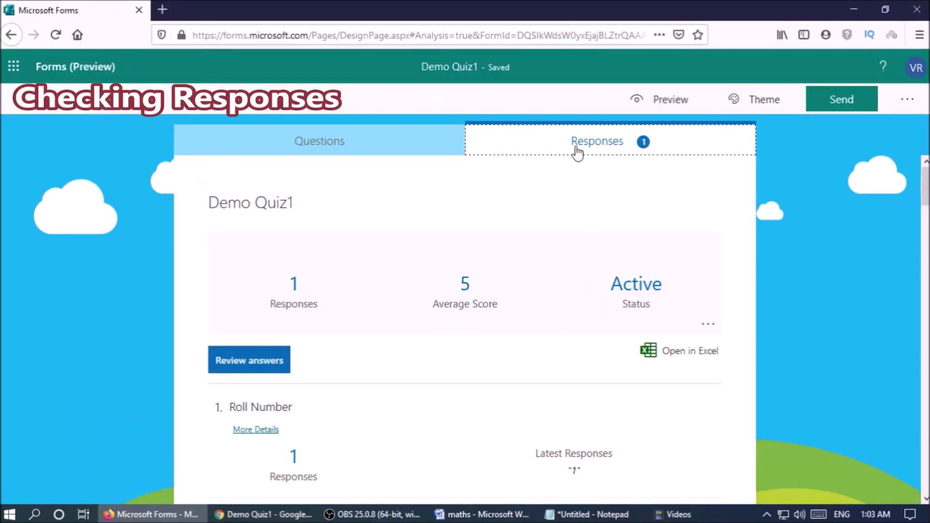
scroll(554, 256, down, 5)
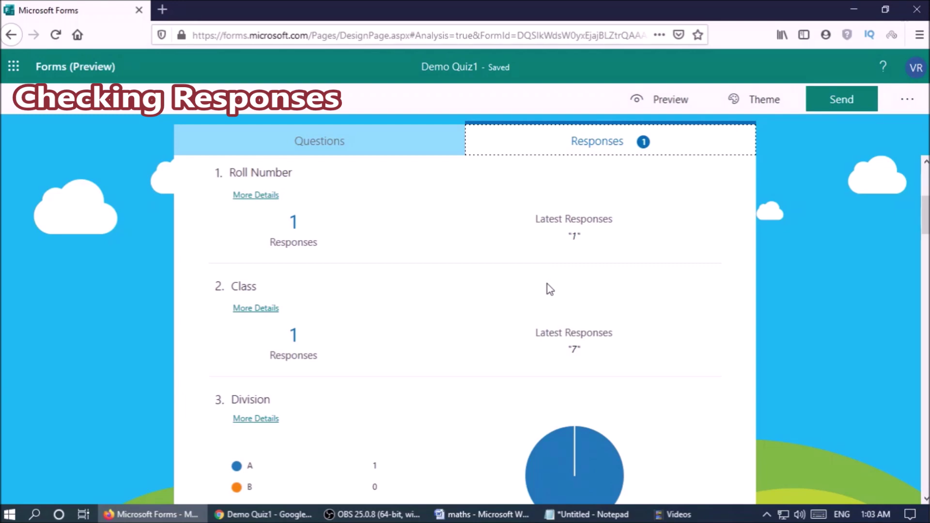
scroll(549, 288, down, 3)
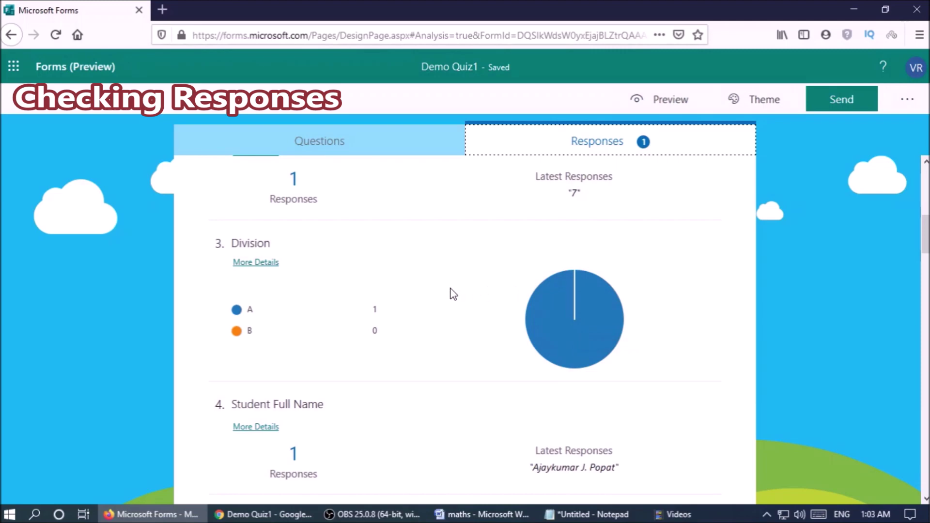
scroll(453, 293, down, 5)
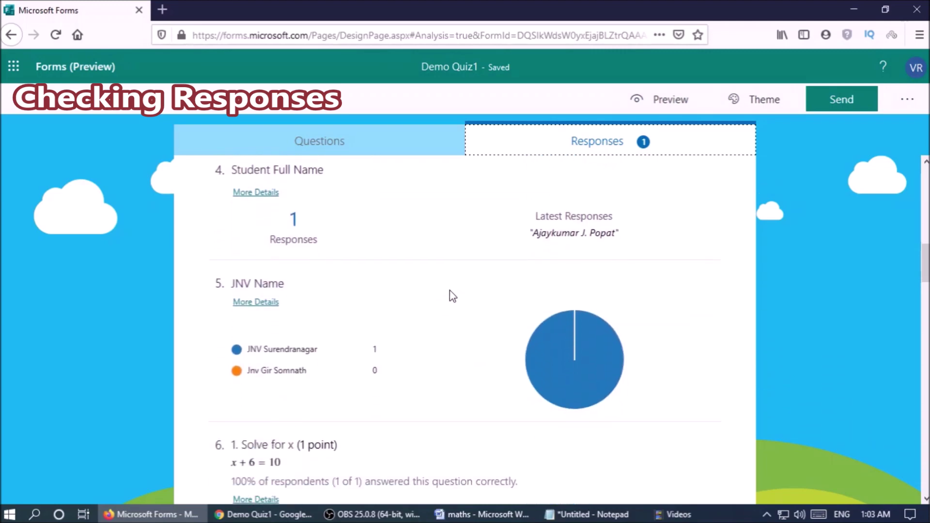
scroll(450, 293, down, 3)
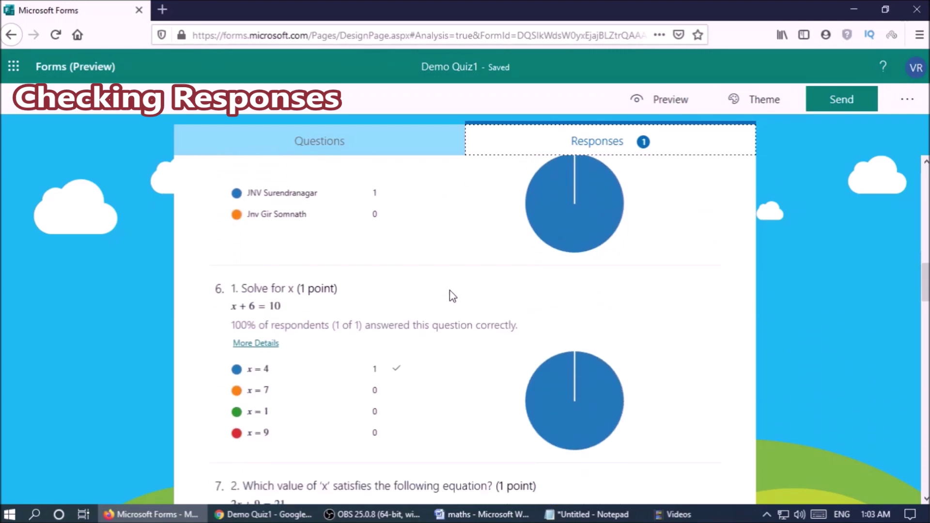
scroll(450, 290, up, 2)
mouse_move(379, 275)
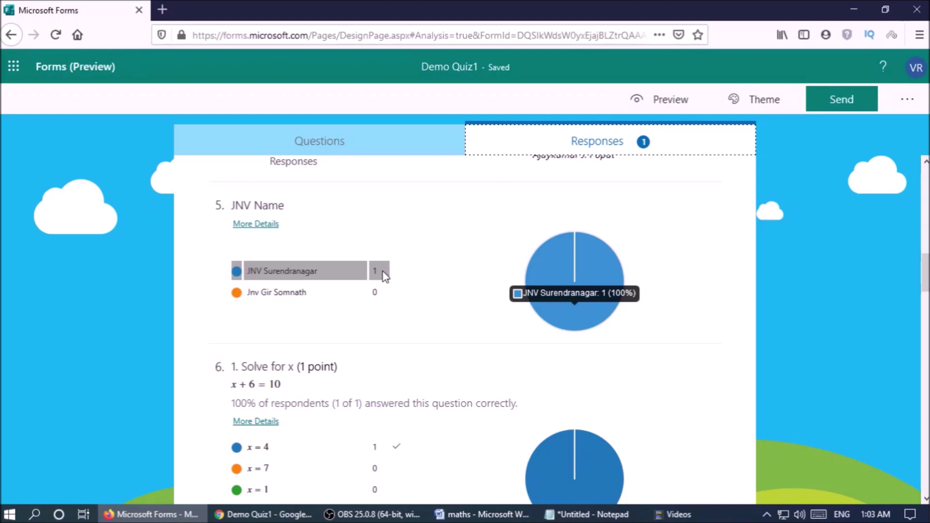
scroll(386, 277, down, 5)
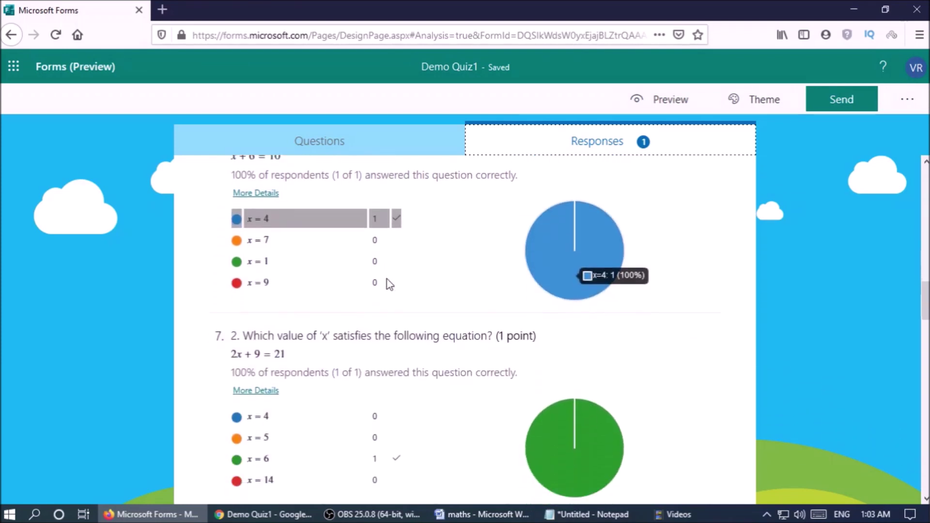
scroll(388, 279, down, 10)
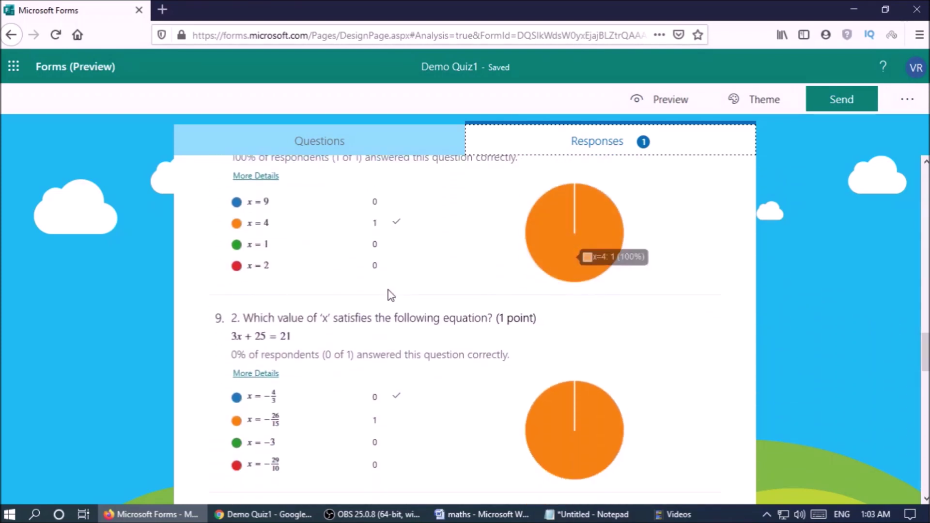
scroll(388, 296, down, 3)
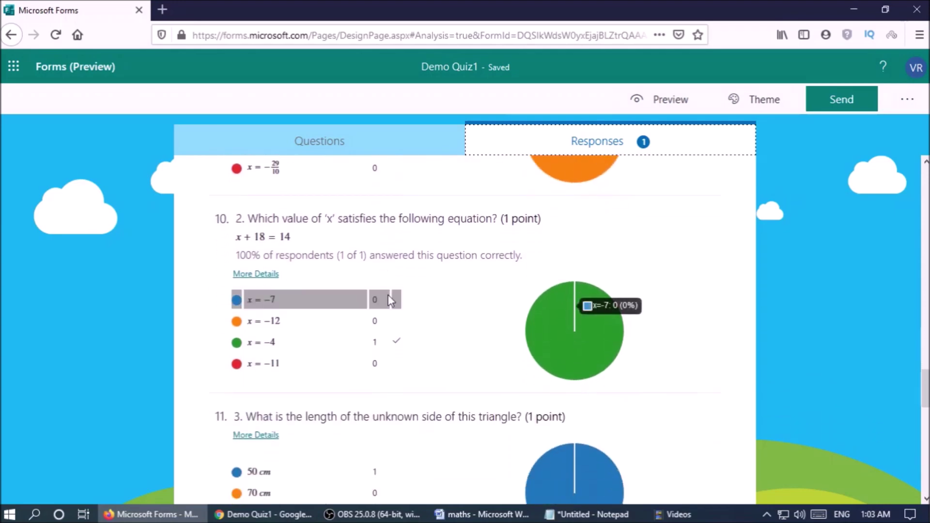
scroll(388, 295, down, 11)
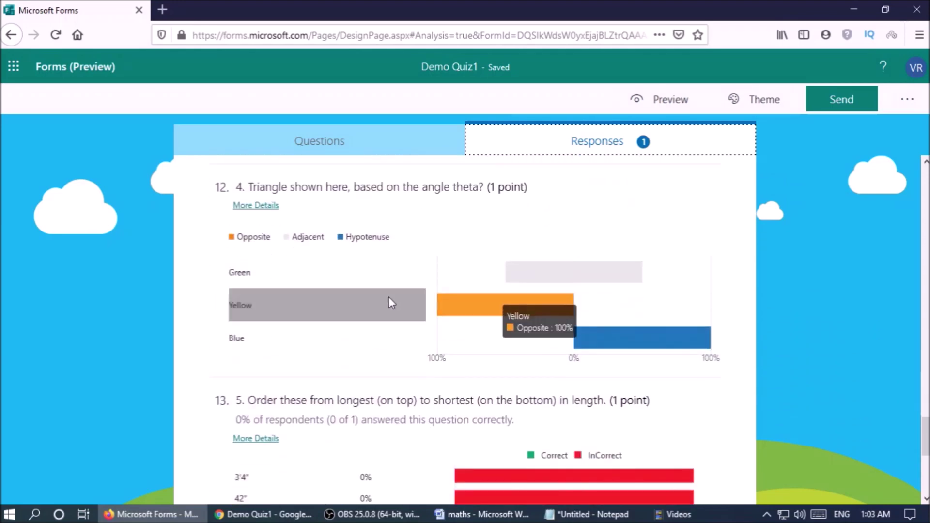
scroll(388, 297, down, 2)
scroll(390, 298, down, 2)
scroll(391, 304, down, 1)
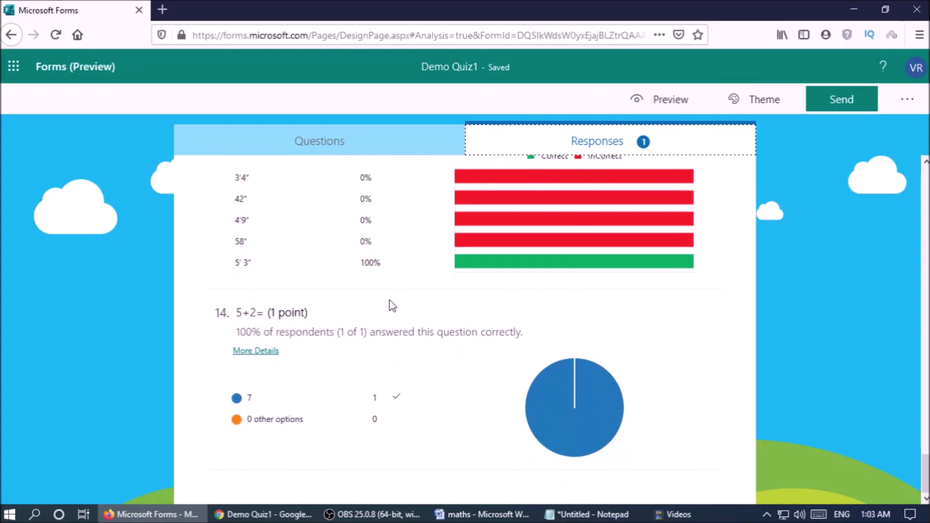
scroll(392, 307, up, 20)
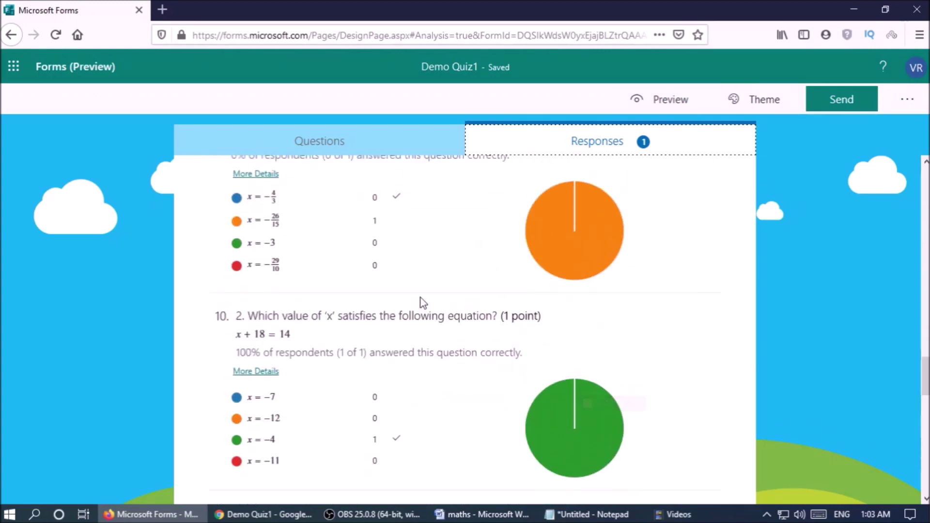
scroll(429, 301, up, 2)
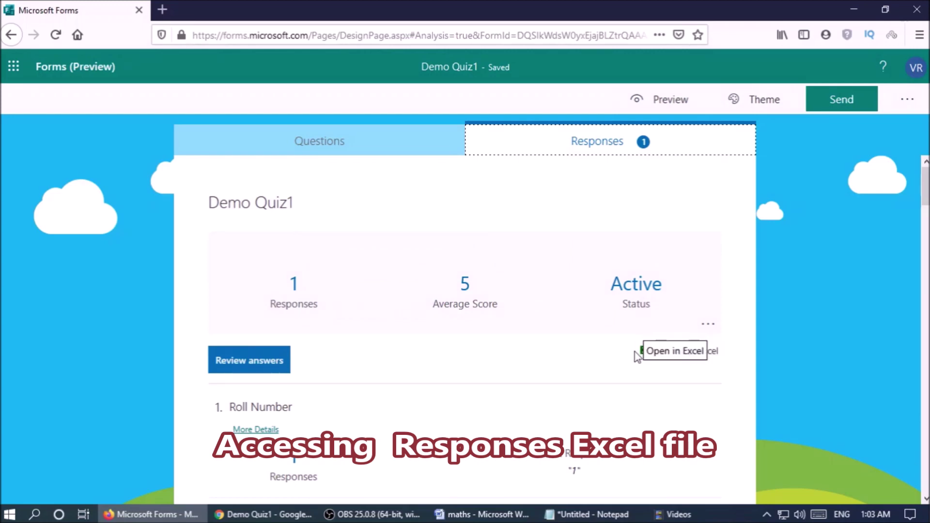
Open the responses with Microsoft Office Excel, then return to Forms and open the answer review.
click(714, 356)
click(371, 273)
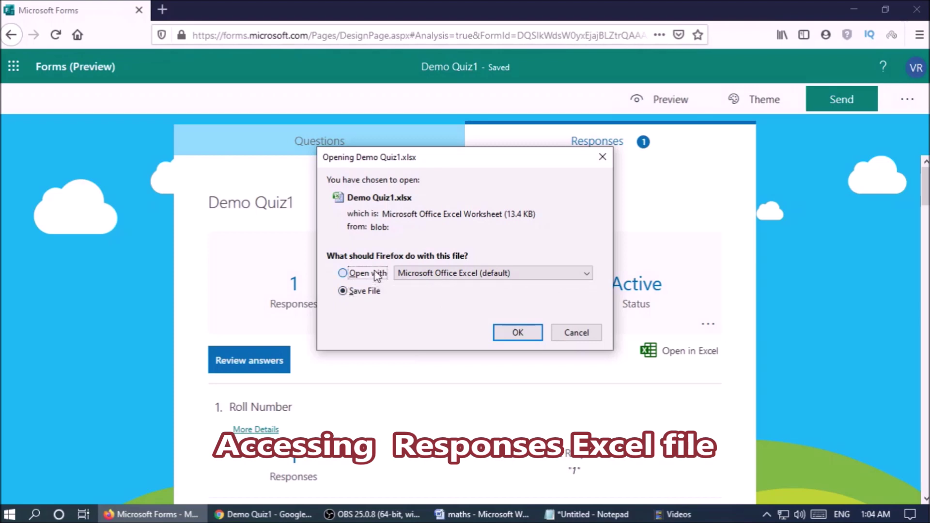
click(516, 334)
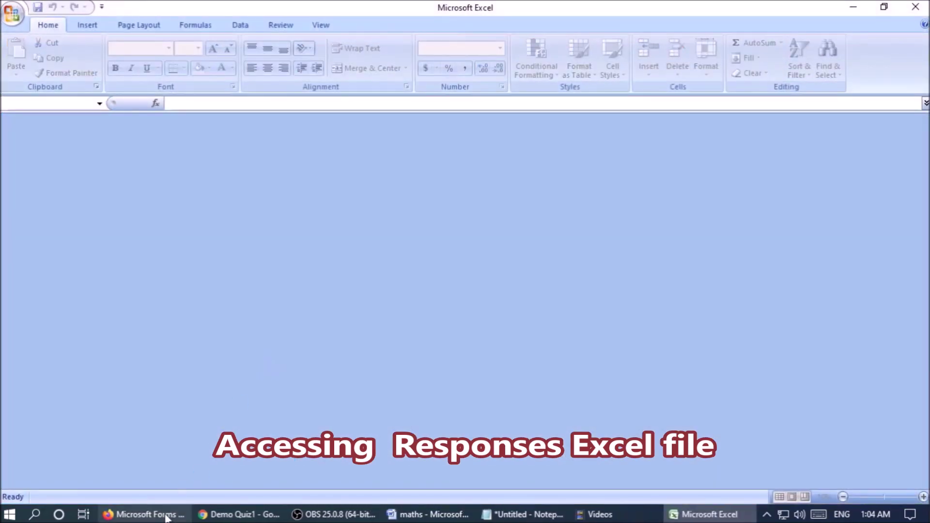
click(168, 516)
click(255, 365)
Scroll through Respondent 0's graded answers, checking the Respondent list, then switch to the Excel workbook.
scroll(365, 382, down, 5)
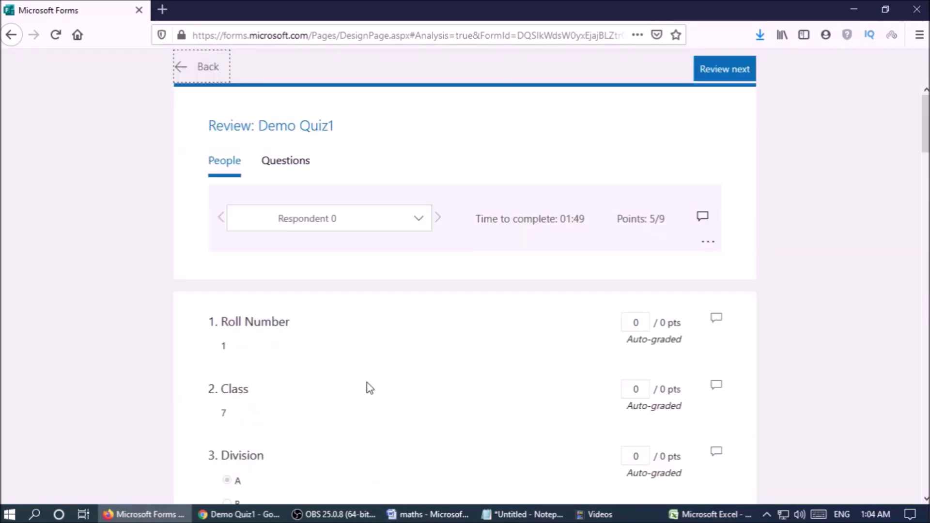
scroll(454, 394, down, 2)
click(419, 144)
click(418, 143)
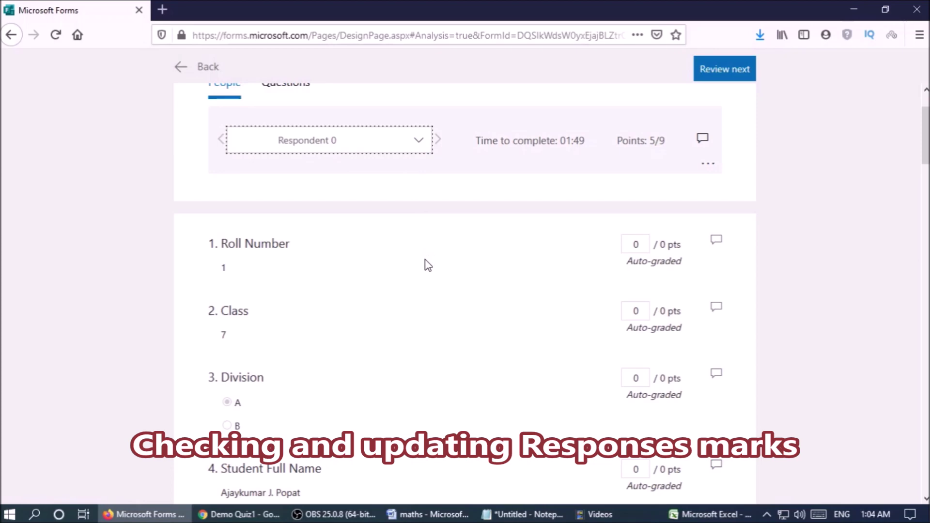
scroll(429, 266, down, 8)
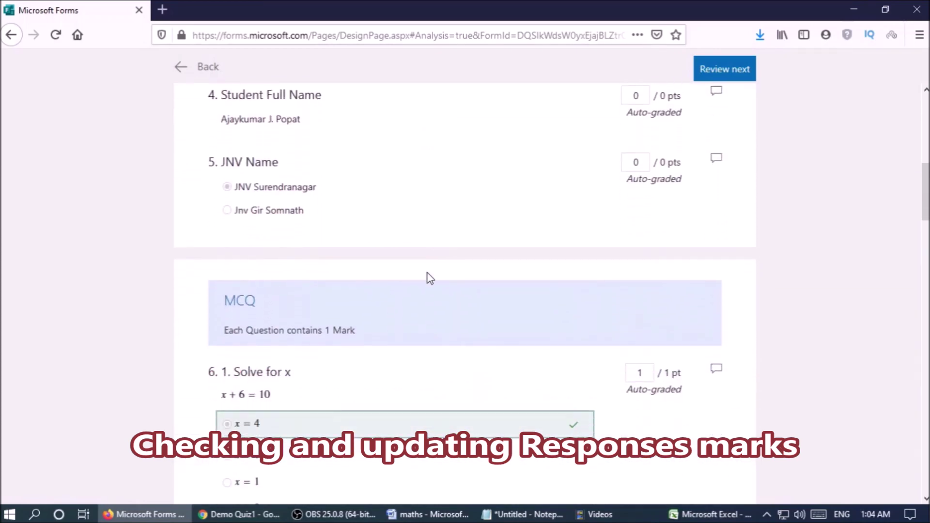
scroll(430, 278, down, 10)
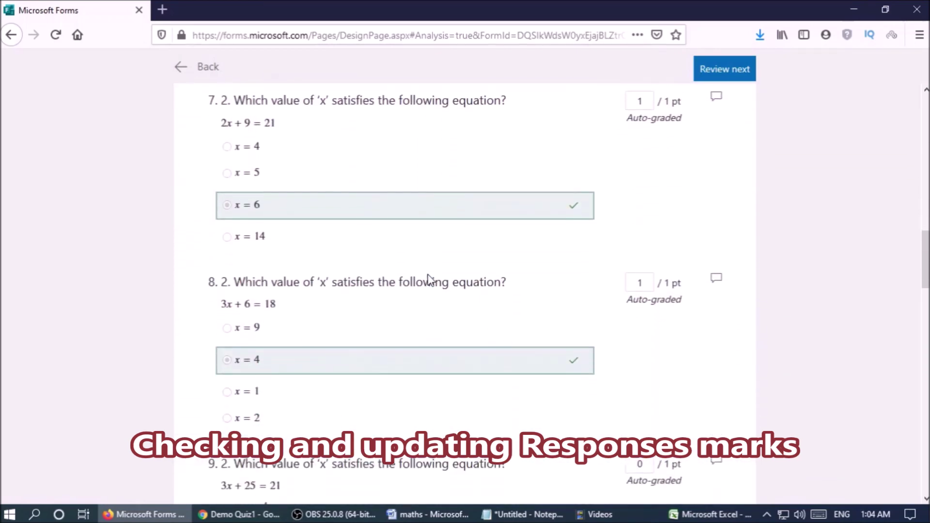
scroll(428, 275, down, 15)
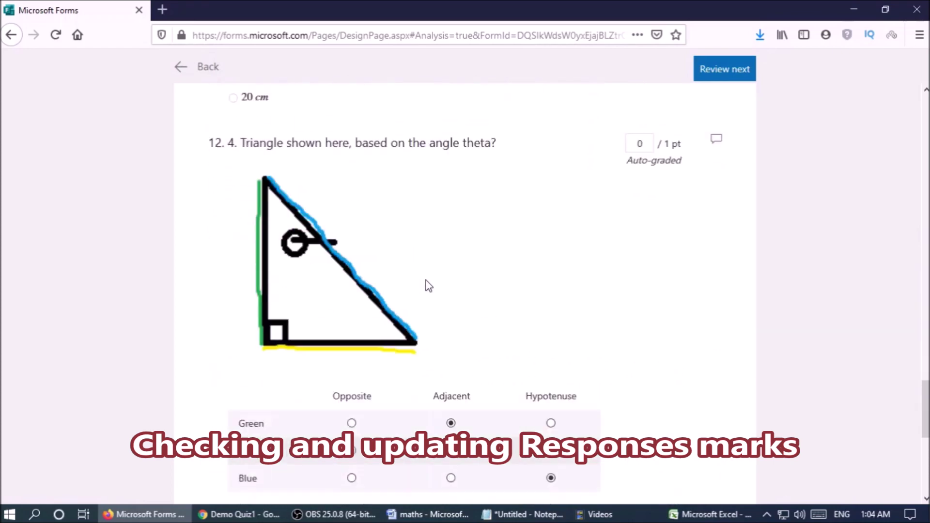
scroll(425, 280, down, 8)
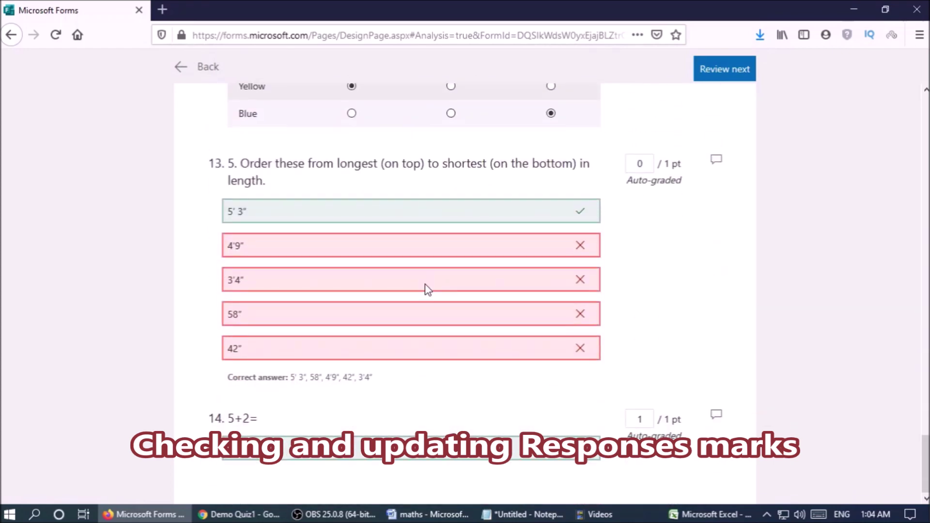
scroll(429, 288, up, 20)
scroll(429, 289, up, 10)
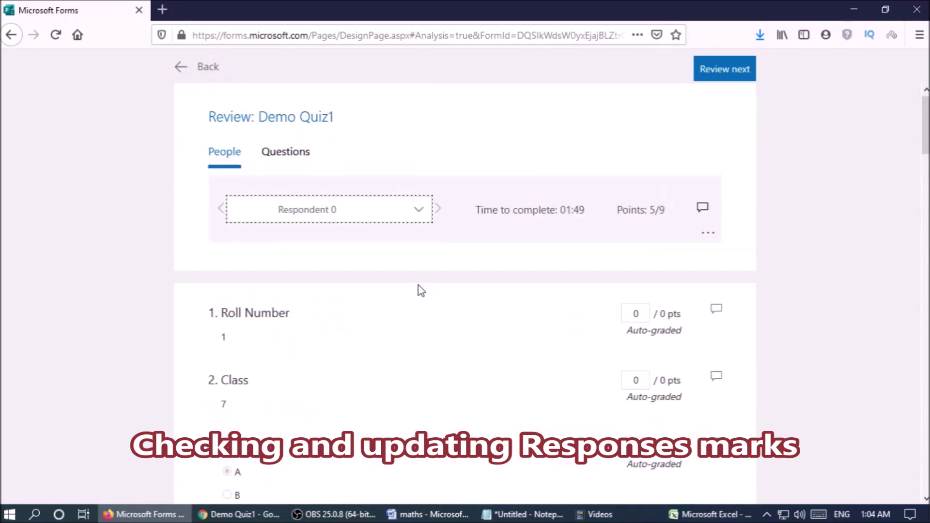
click(420, 221)
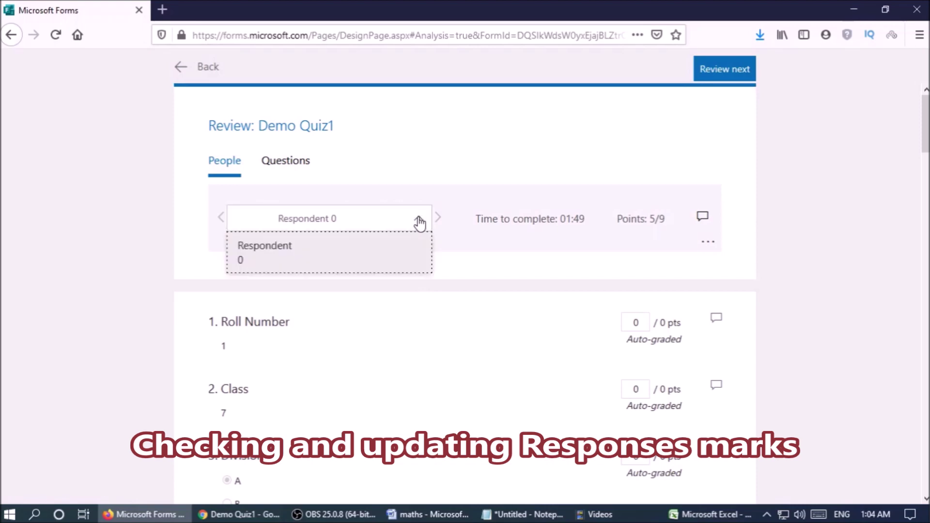
click(419, 223)
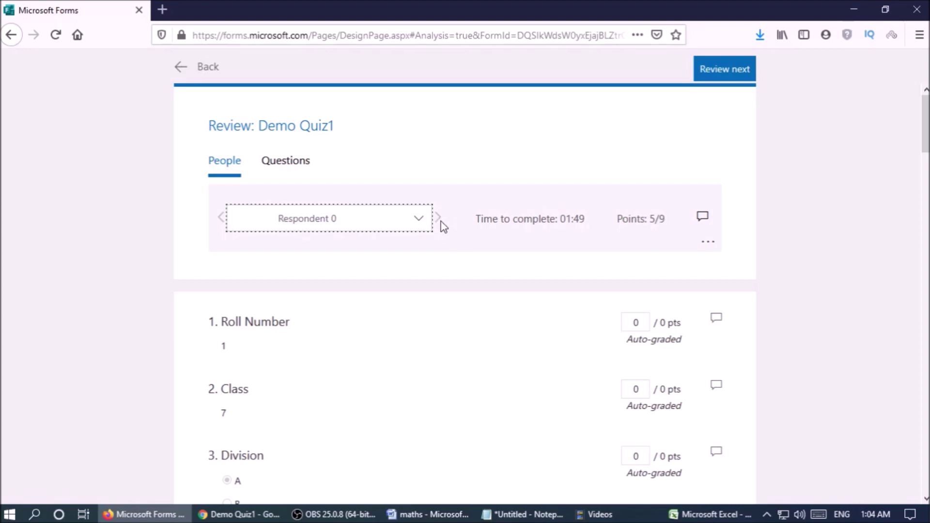
mouse_move(709, 515)
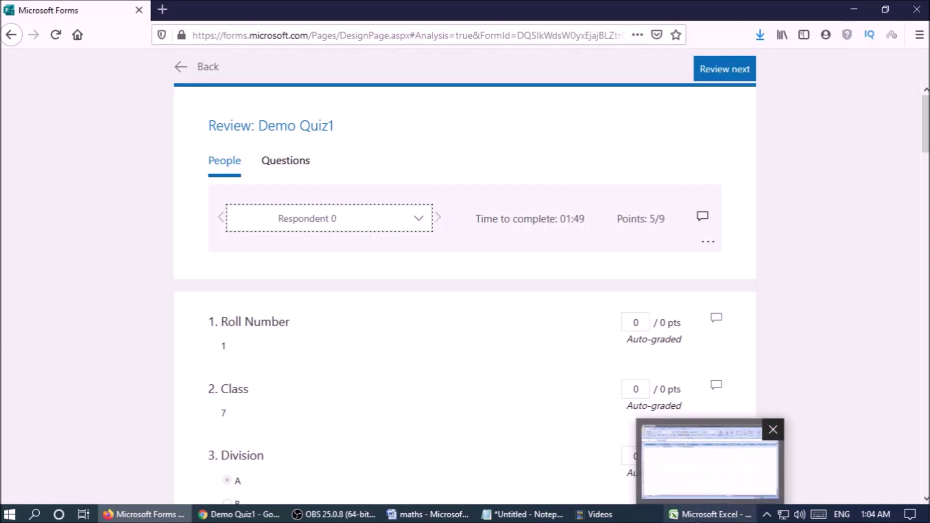
click(710, 460)
Select cell D2 and step along row 2 through Total points, Roll Number, Class and name columns.
click(407, 290)
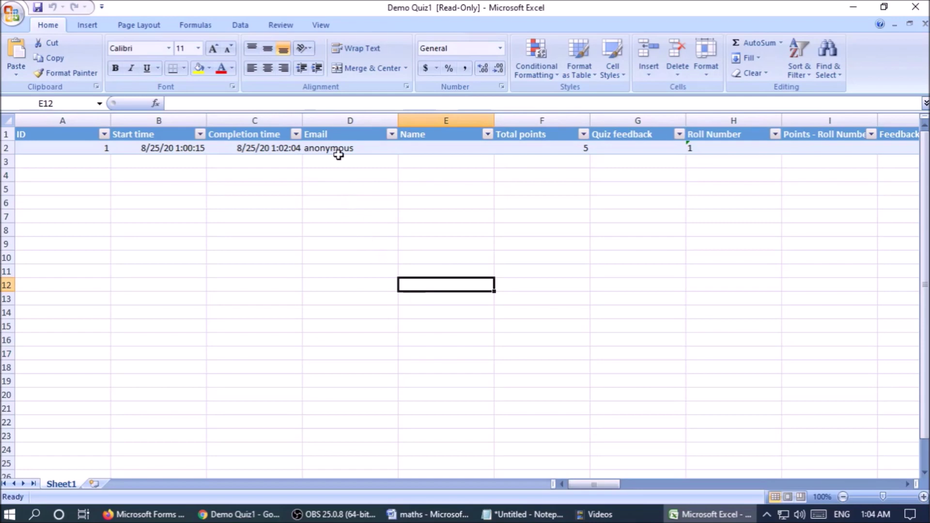
click(336, 148)
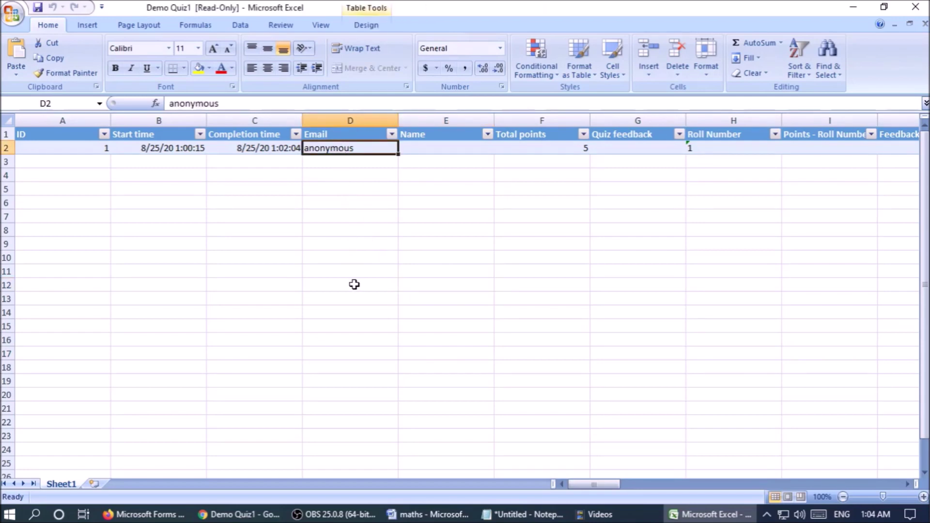
key(Right)
key(Right)
key(Right)
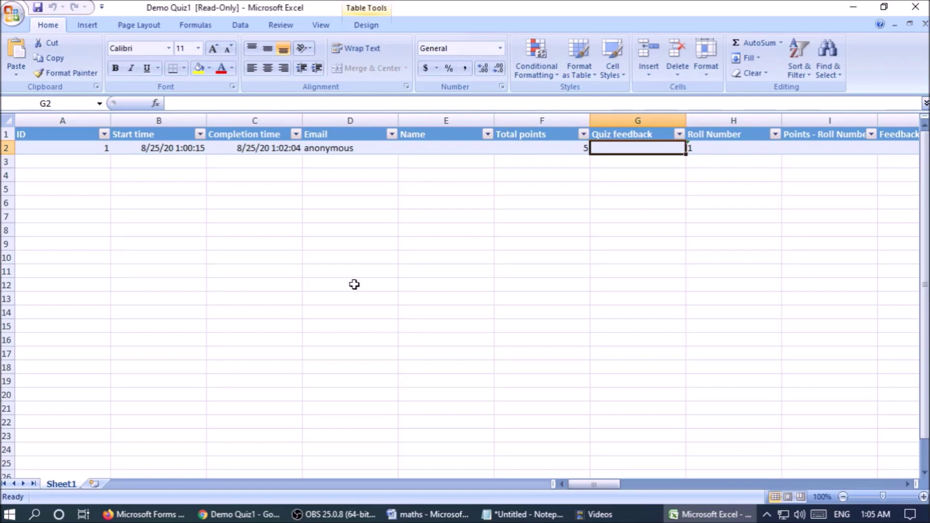
key(Right)
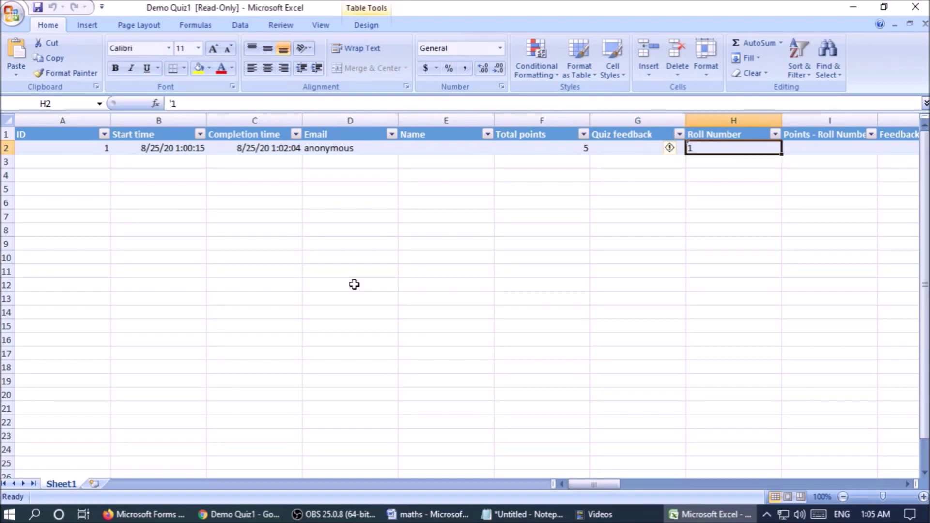
key(Right)
key(Right)
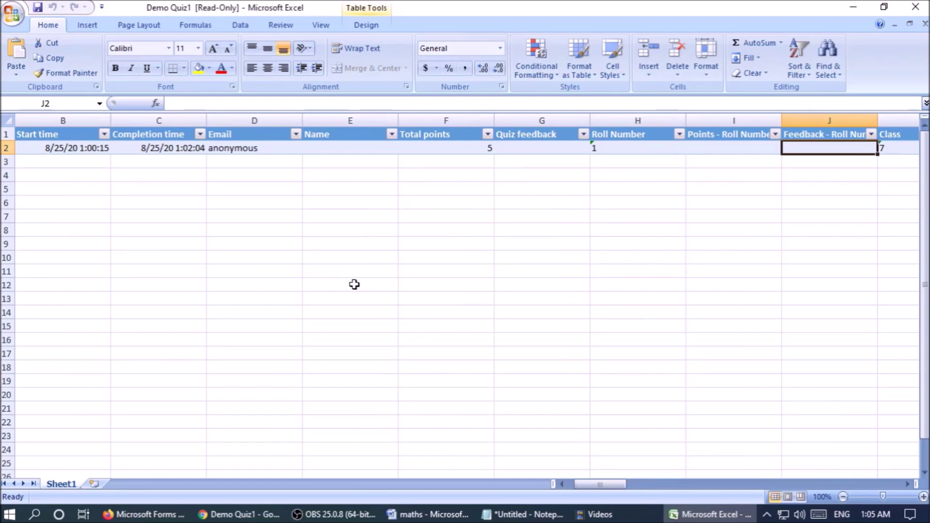
key(Right)
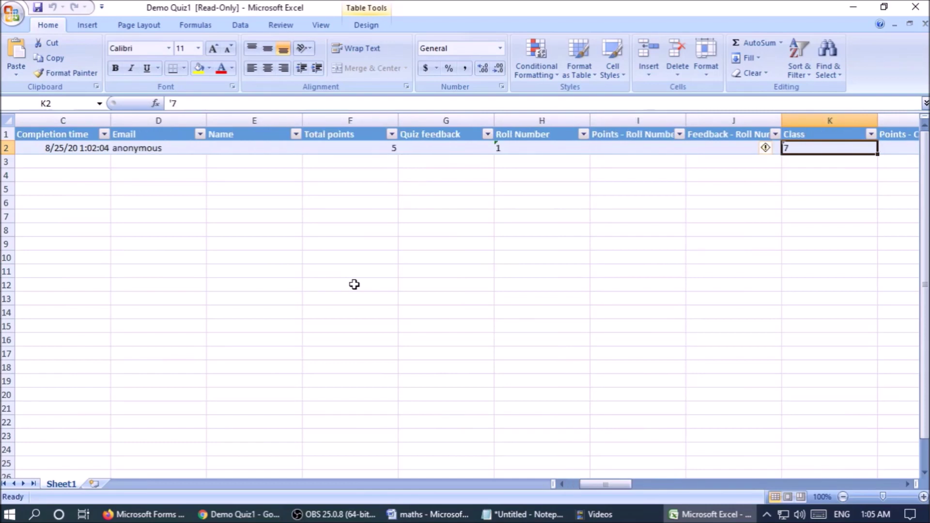
key(Right)
key(Right)
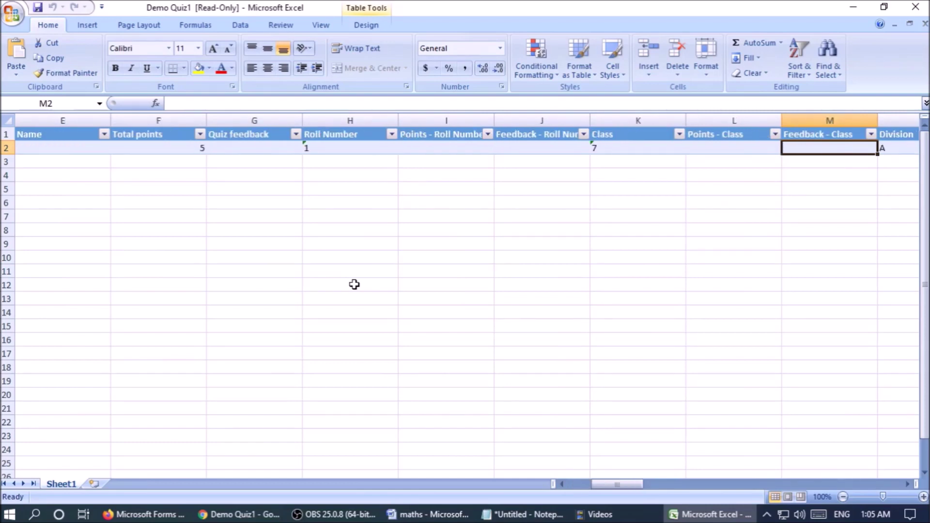
key(Right)
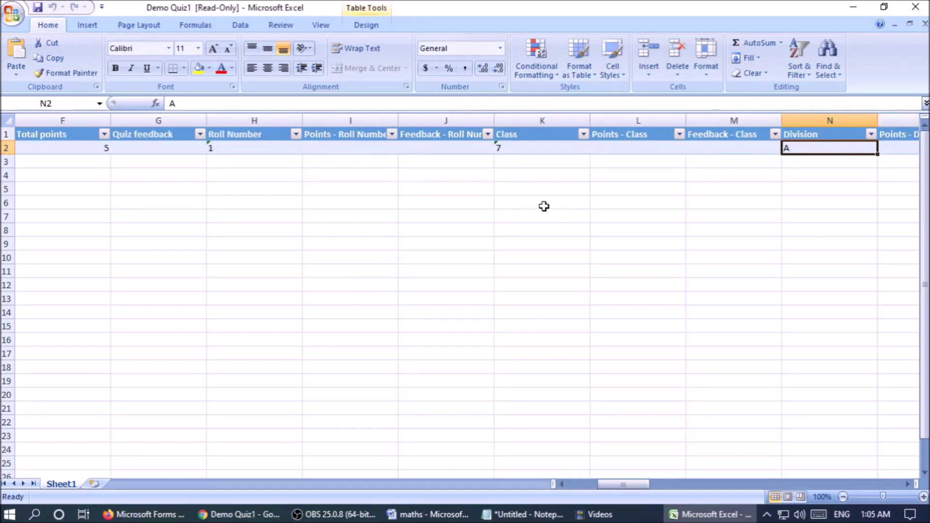
key(Right)
key(Right)
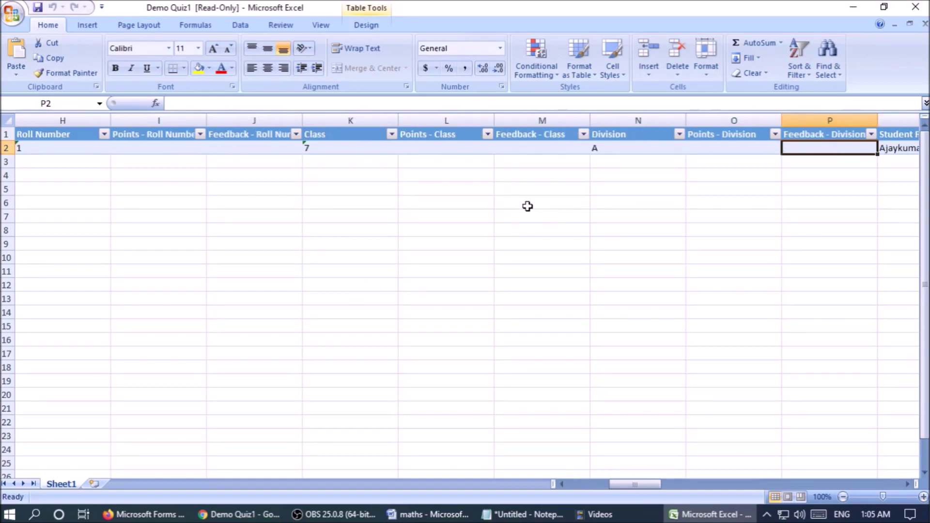
key(Right)
Continue along row 2 through each question's answers and points to the final 5+2= column.
key(Right)
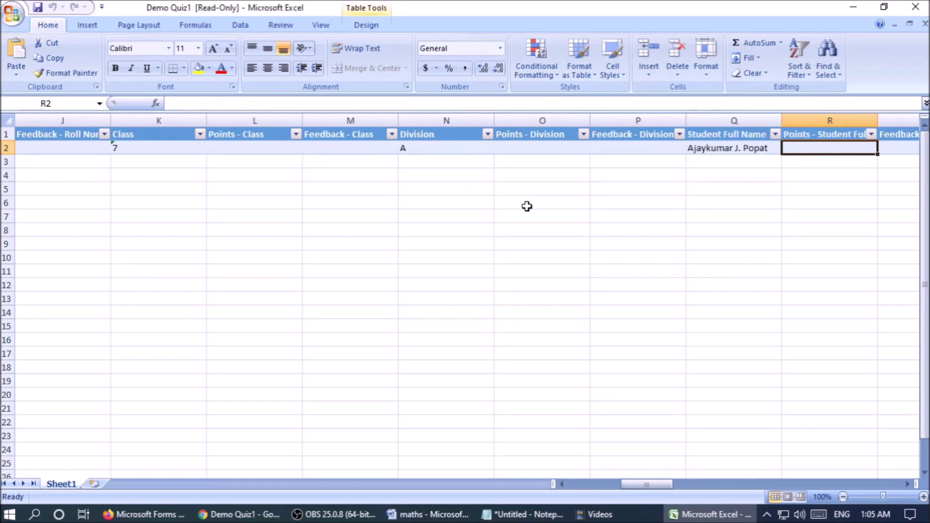
key(Right)
key(Right)
key(Right)
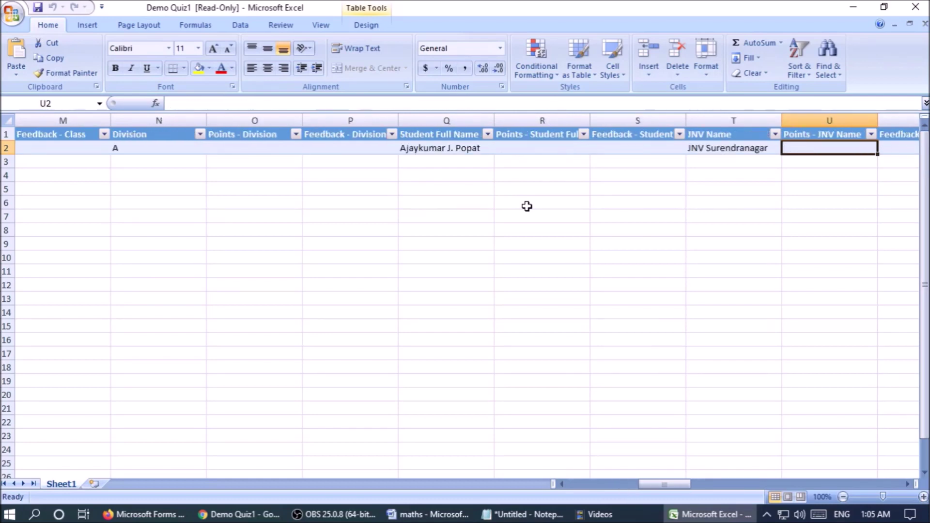
key(Right)
key(Right)
key(Right)
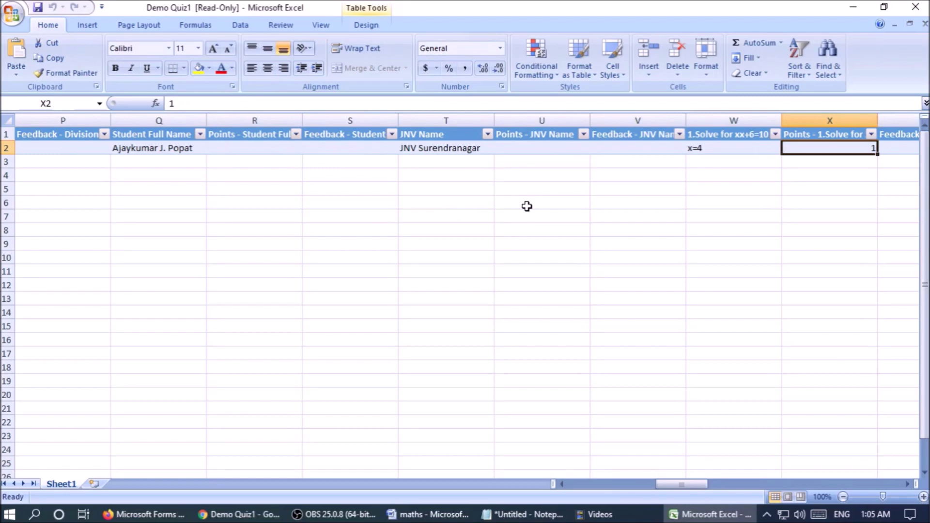
key(Right)
key(Right)
key(Right)
key(Right)
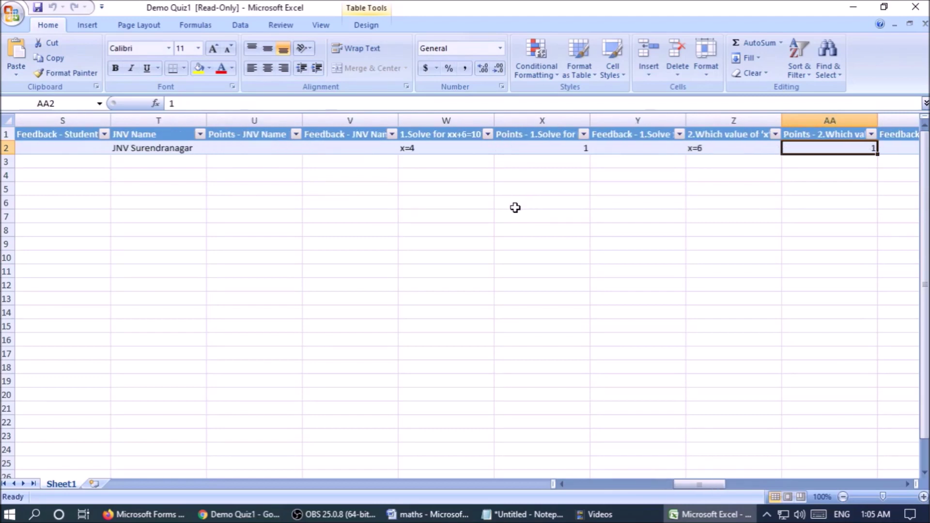
key(Right)
key(Right)
key(Right)
key(Right)
key(Right)
key(Right)
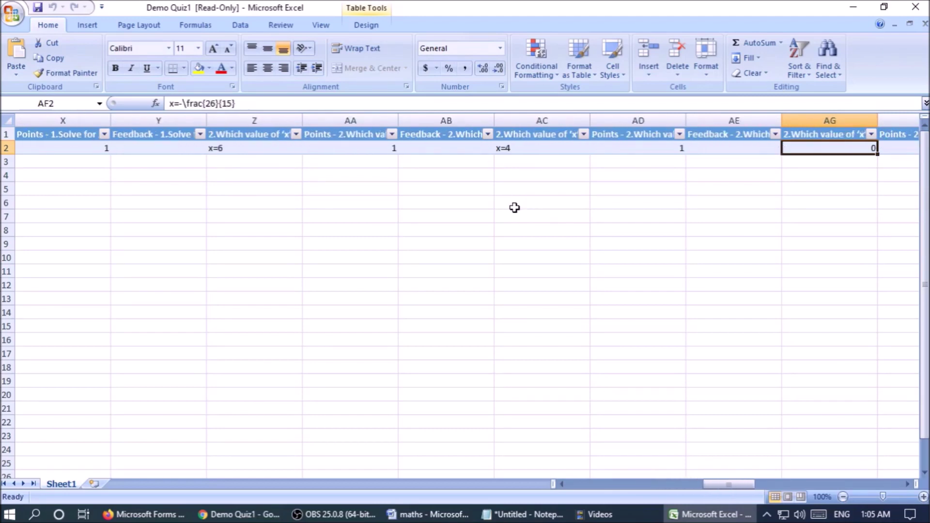
key(Right)
key(Right)
key(Right)
key(Right)
key(Right)
key(Right)
key(Right)
key(Right)
key(Right)
key(Right)
key(Right)
key(Right)
key(Right)
key(Right)
key(Right)
key(Right)
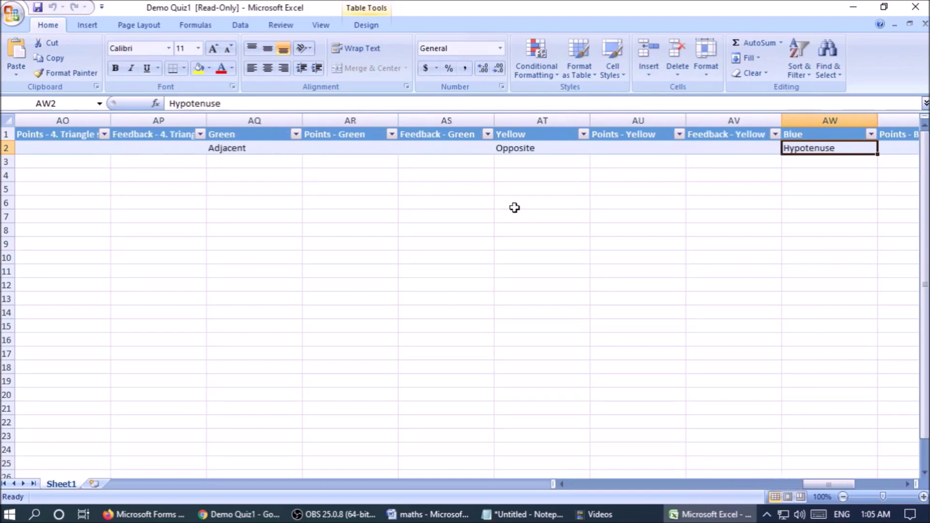
key(Right)
key(Right)
key(Right)
key(Right)
key(Right)
key(Right)
key(Right)
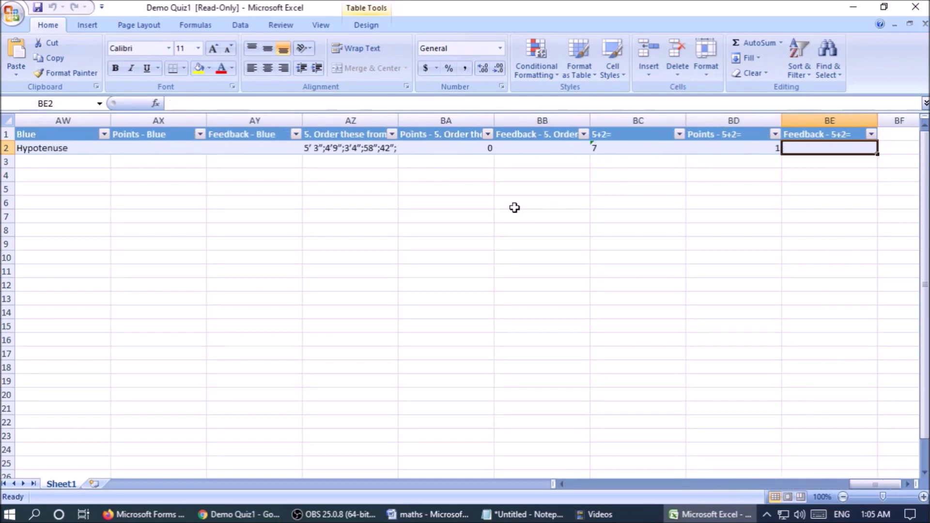
key(Right)
key(Right)
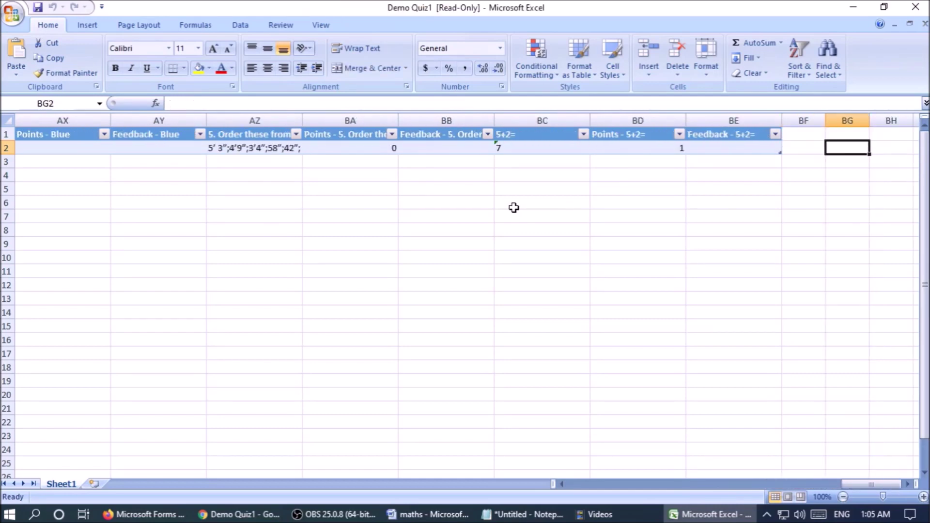